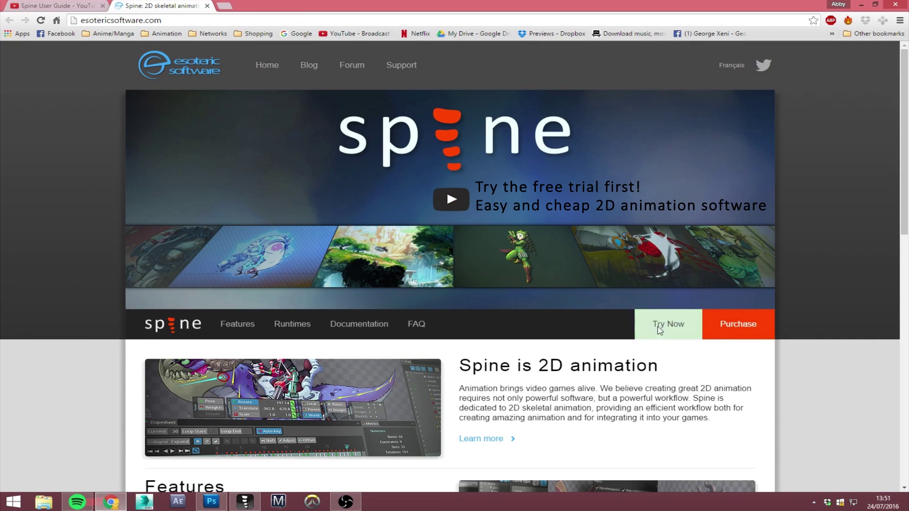
Glance at the Spine trial page, then open the Spine User Guide from Documentation
left_click(658, 323)
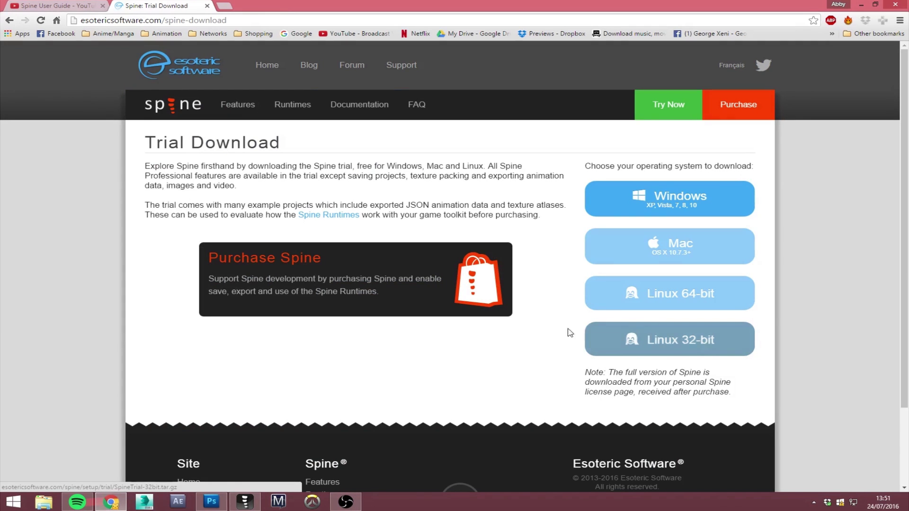
key("alt+Left")
left_click(365, 323)
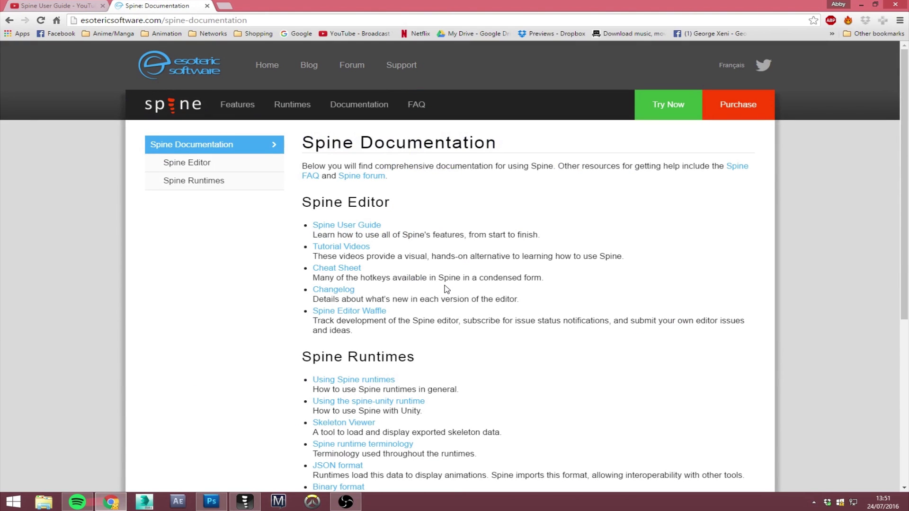
scroll(445, 290, "down", 2)
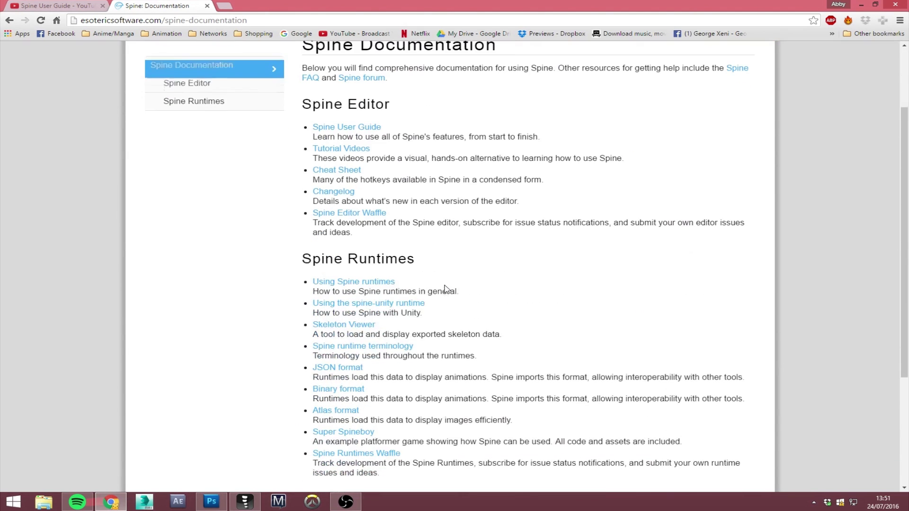
left_click(375, 127)
Scroll through the User Guide topic list from Getting Started onward
scroll(527, 278, "down", 1)
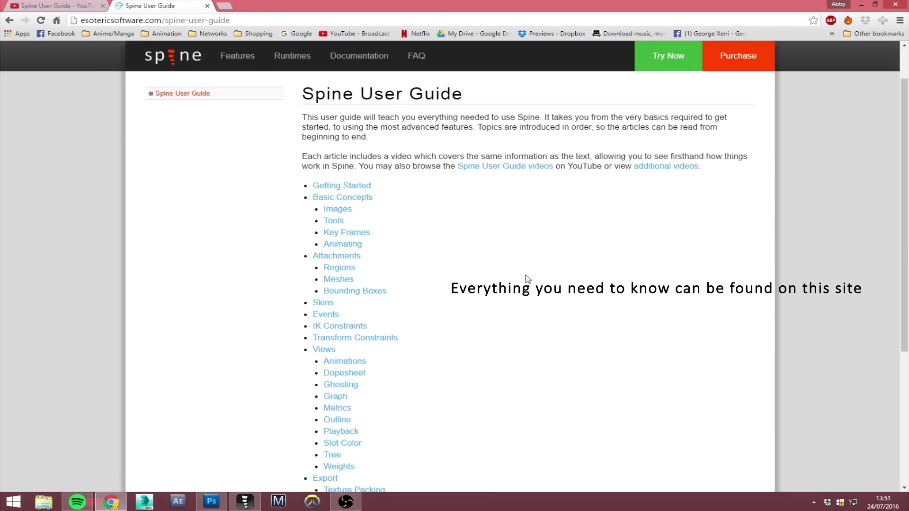
scroll(527, 279, "down", 1)
scroll(527, 279, "down", 1)
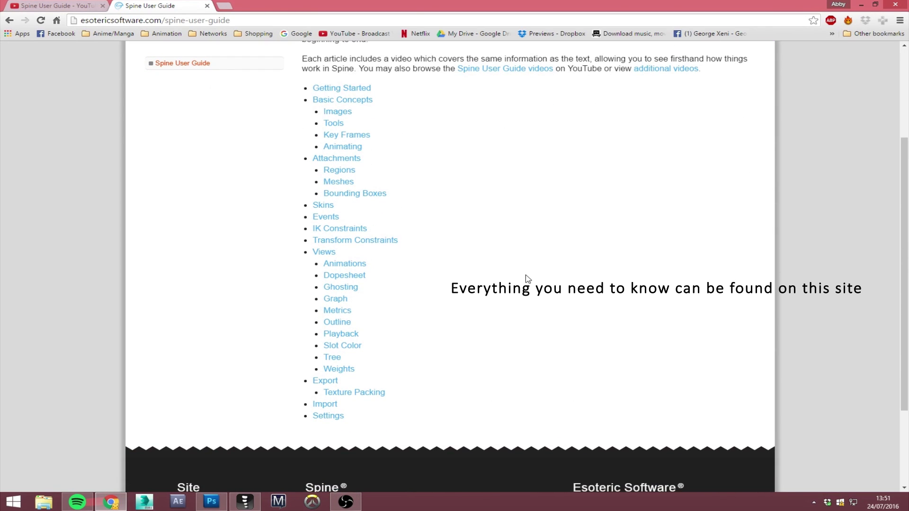
scroll(527, 278, "up", 1)
scroll(527, 278, "up", 2)
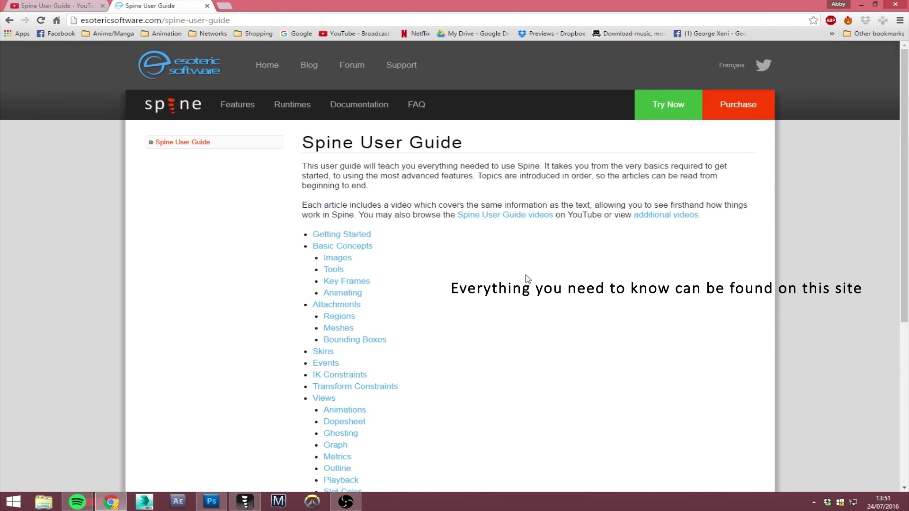
Close the User Guide tab and browse the nine-video Spine User Guide YouTube playlist
left_click(207, 6)
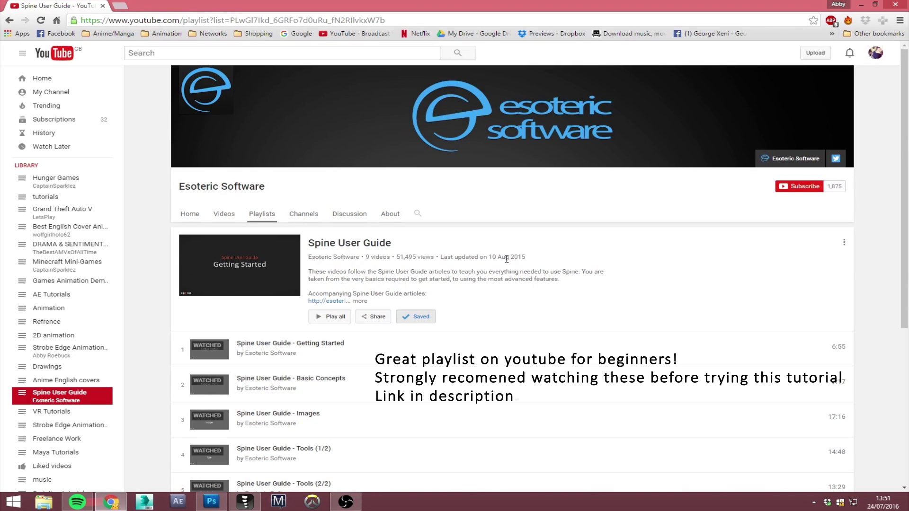
scroll(506, 258, "down", 3)
scroll(506, 260, "down", 1)
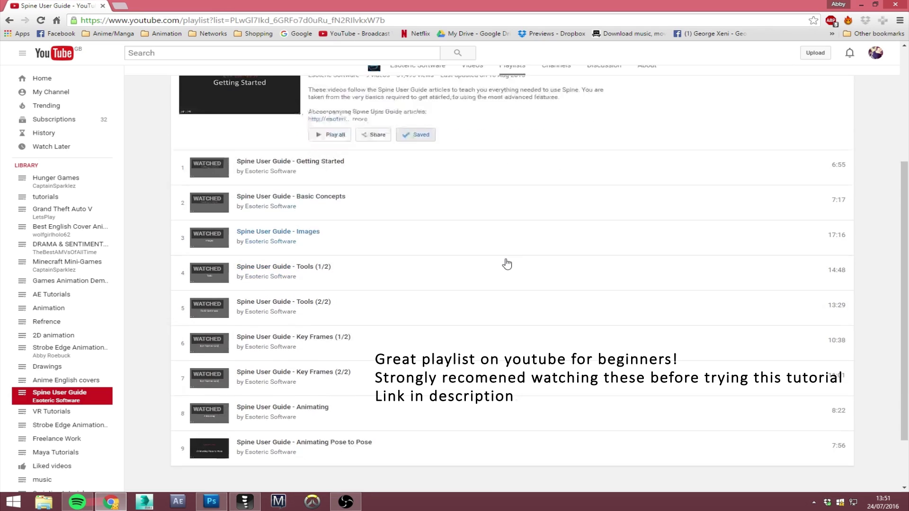
scroll(506, 262, "down", 1)
scroll(507, 263, "up", 1)
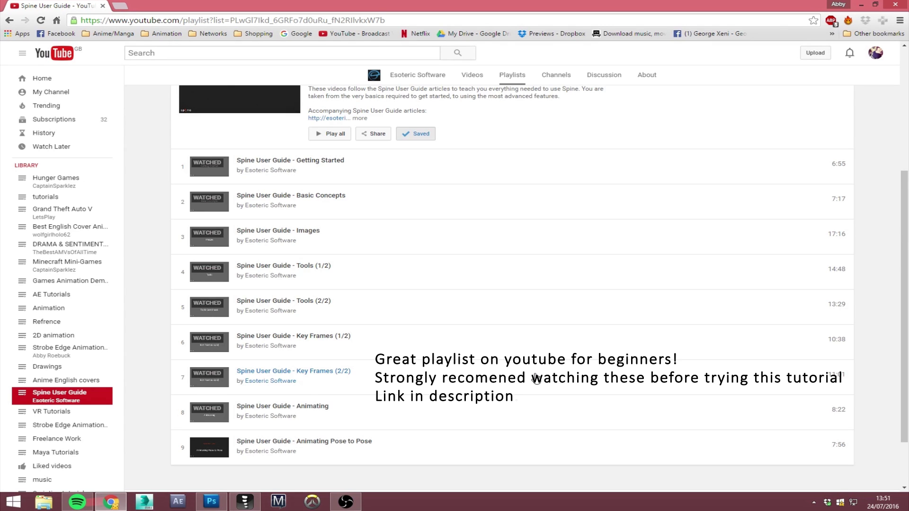
scroll(535, 379, "up", 4)
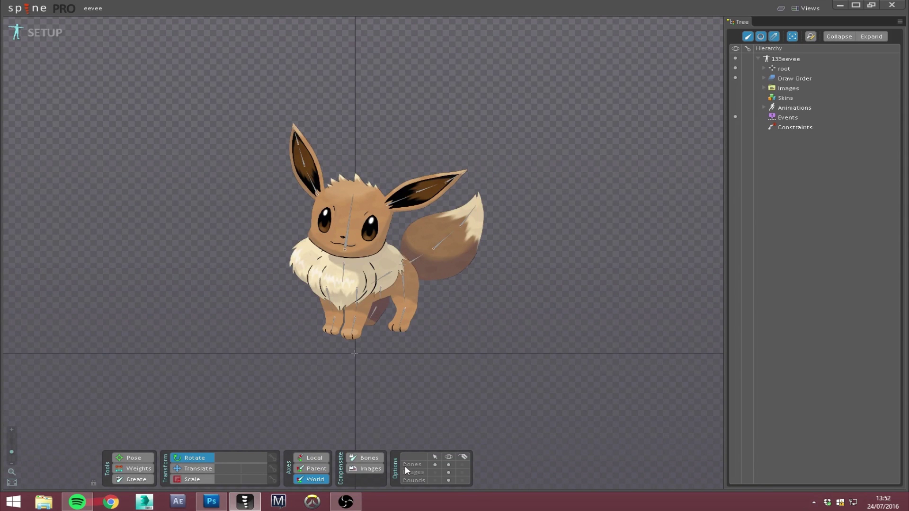
Play the Eevee animation in Animate mode with bones hidden, then return to Setup mode
left_click(45, 33)
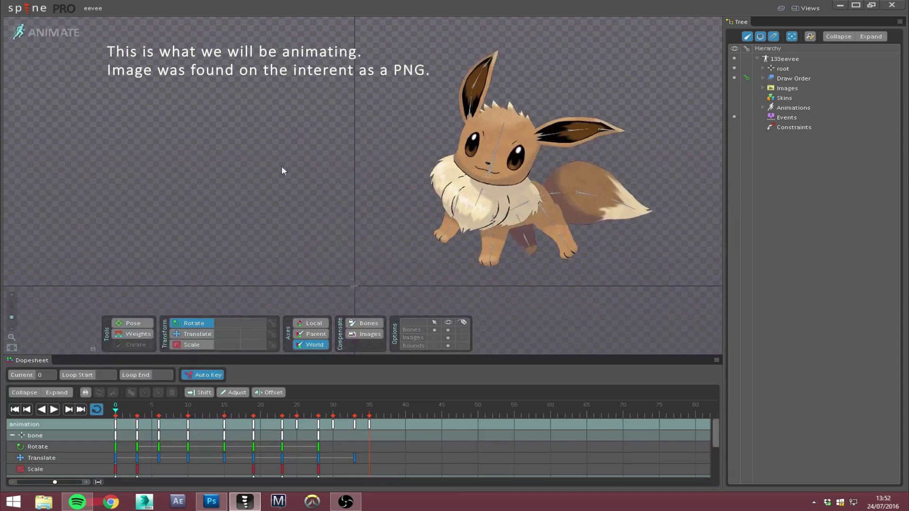
left_click_drag(335, 184, 322, 190)
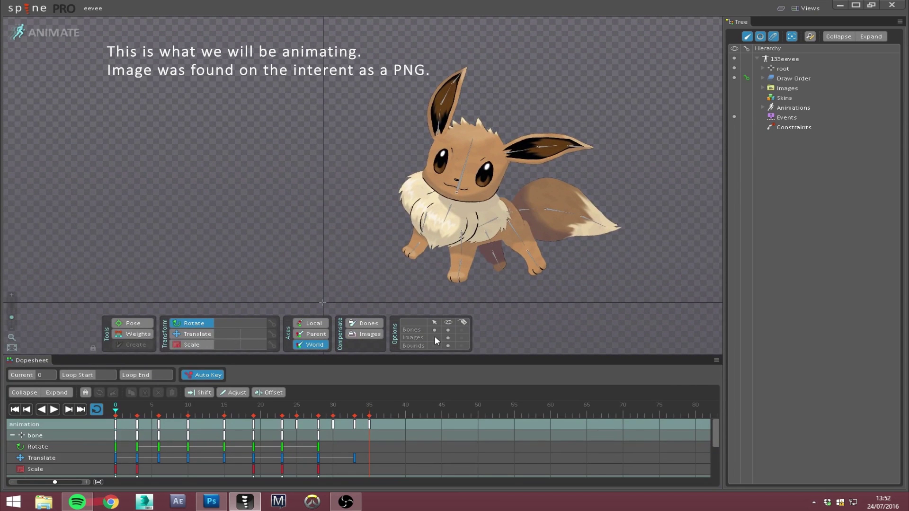
left_click(448, 330)
left_click(54, 410)
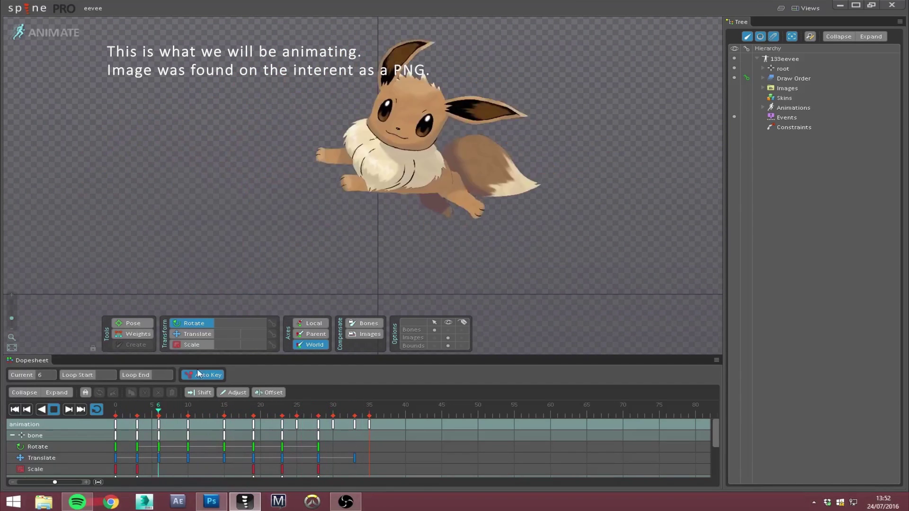
left_click(53, 410)
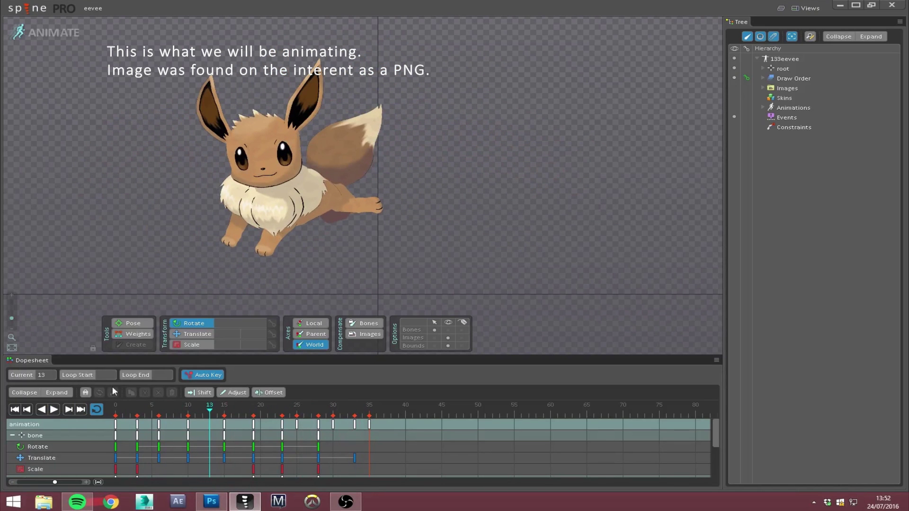
left_click(72, 38)
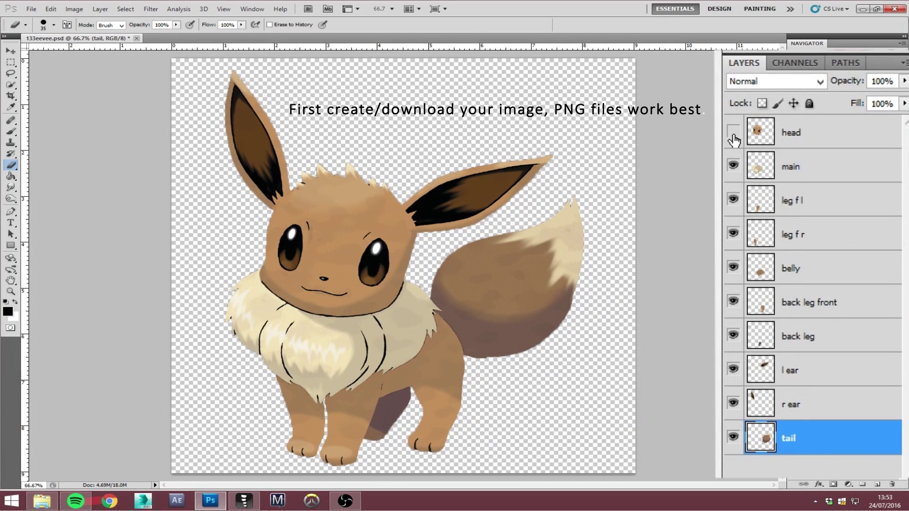
left_click(733, 166)
left_click(734, 167)
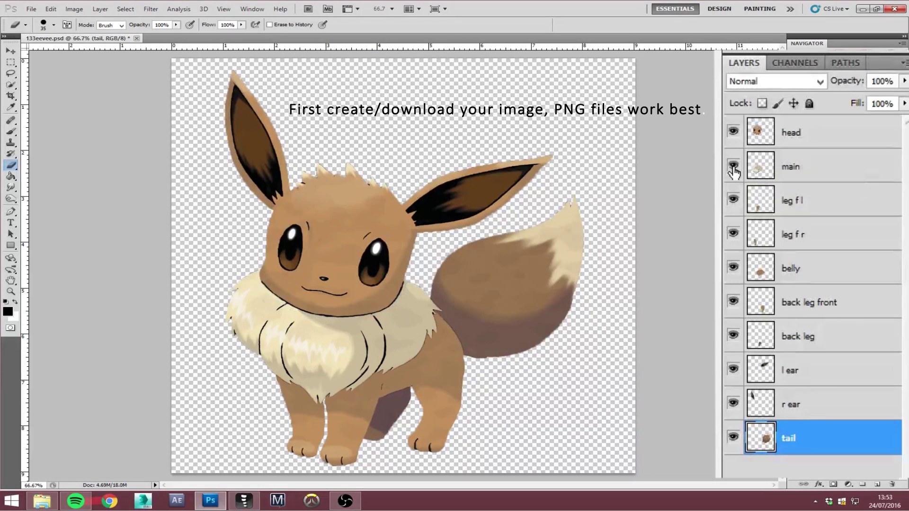
left_click(736, 202)
left_click(737, 203)
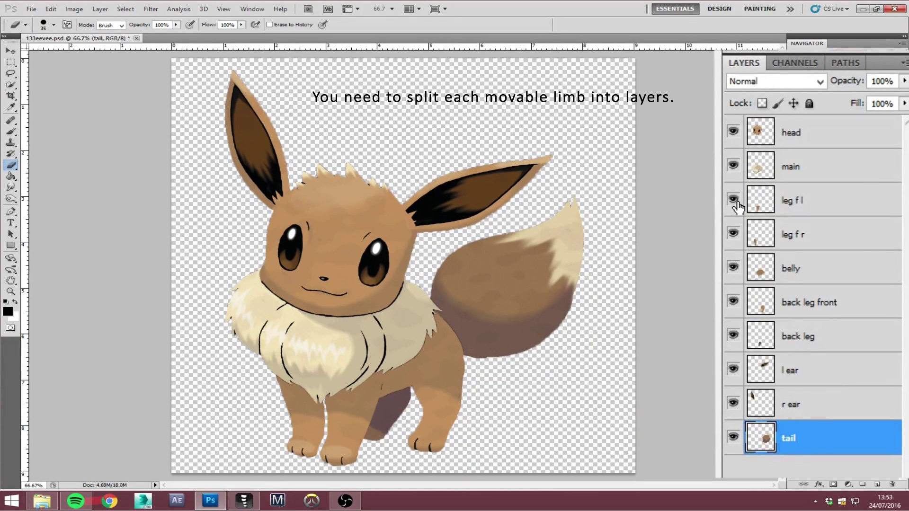
left_click(739, 236)
left_click(739, 235)
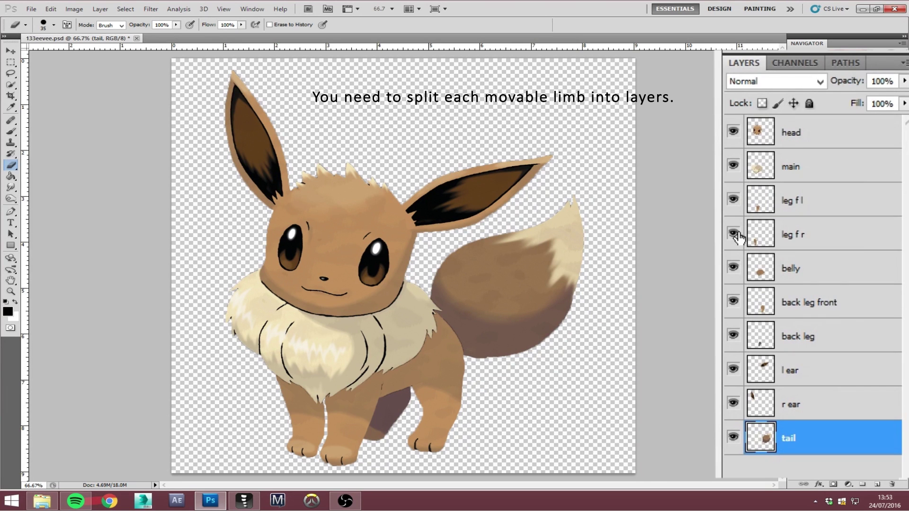
left_click(739, 271)
left_click(739, 271)
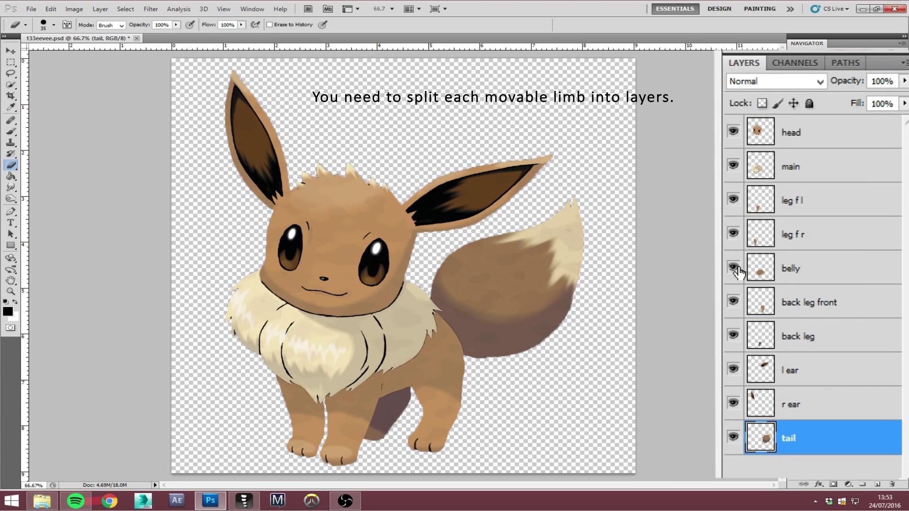
left_click(735, 305)
left_click(735, 303)
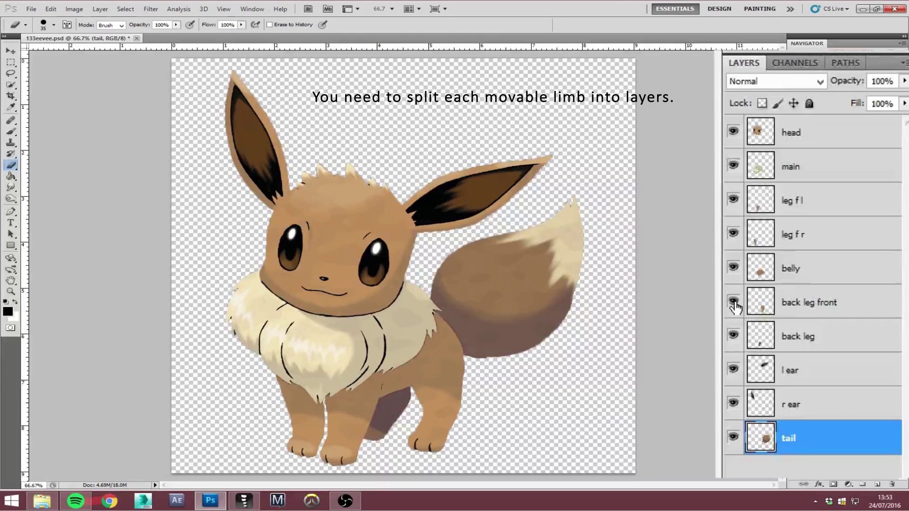
left_click(734, 336)
left_click(734, 371)
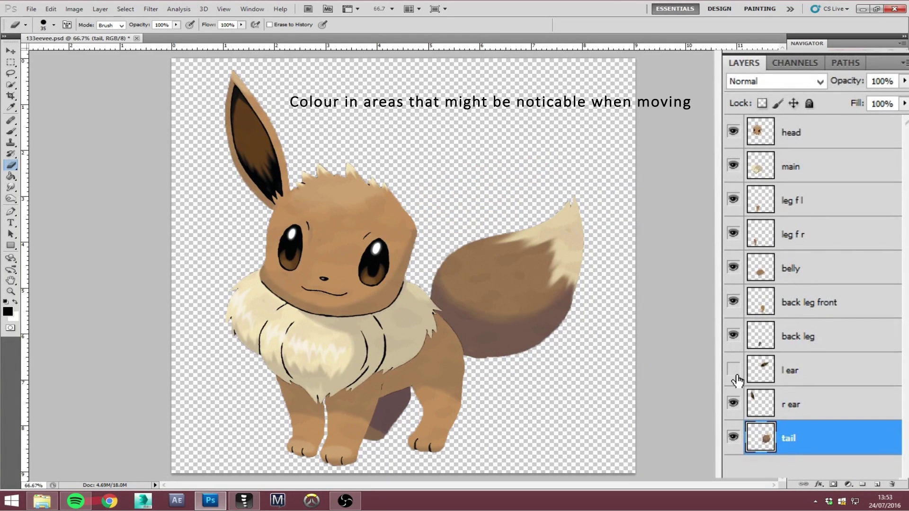
left_click(734, 369)
left_click(733, 404)
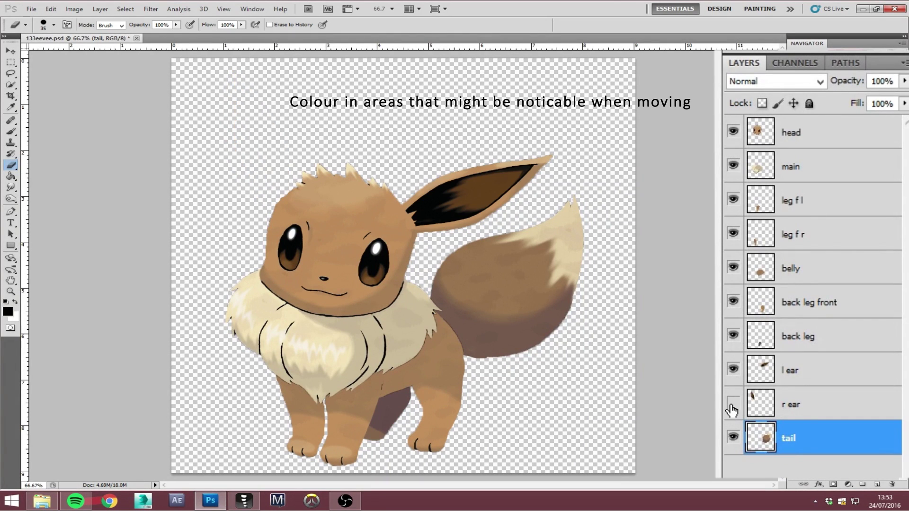
left_click(733, 404)
left_click(733, 438)
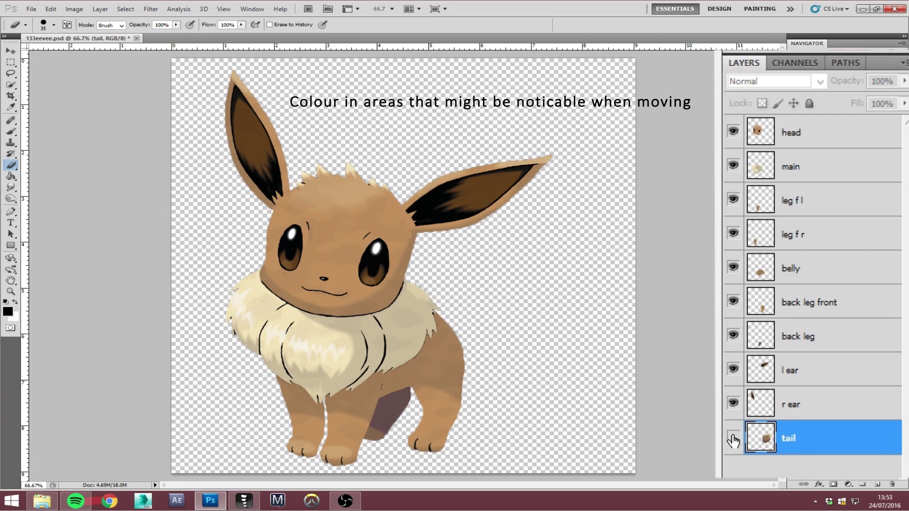
left_click(733, 438)
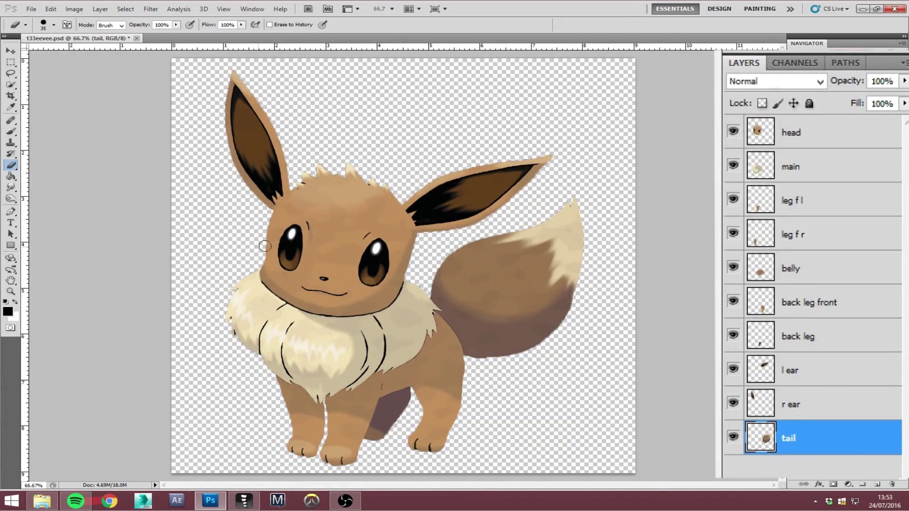
Run LayersToPNG.jsx from D:\Programme Files\Spine\scripts\photoshop via File > Scripts > Browse
left_click(32, 9)
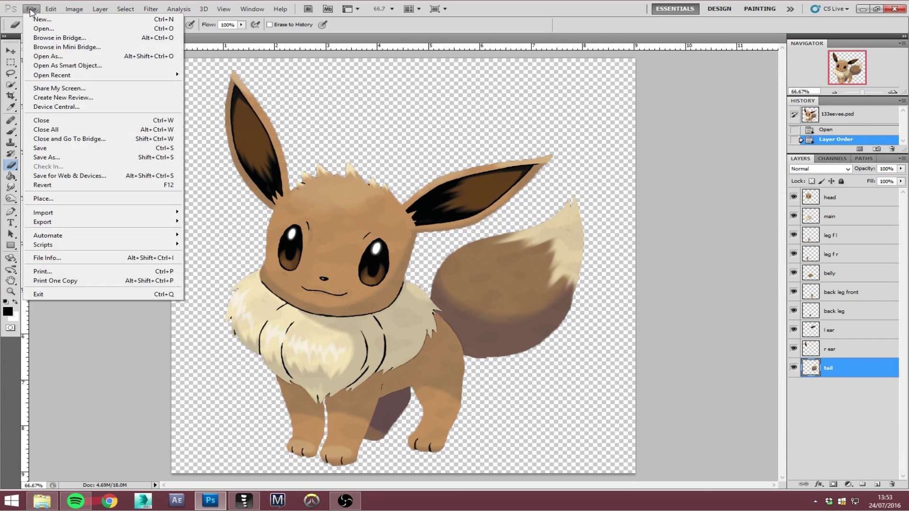
mouse_move(42, 245)
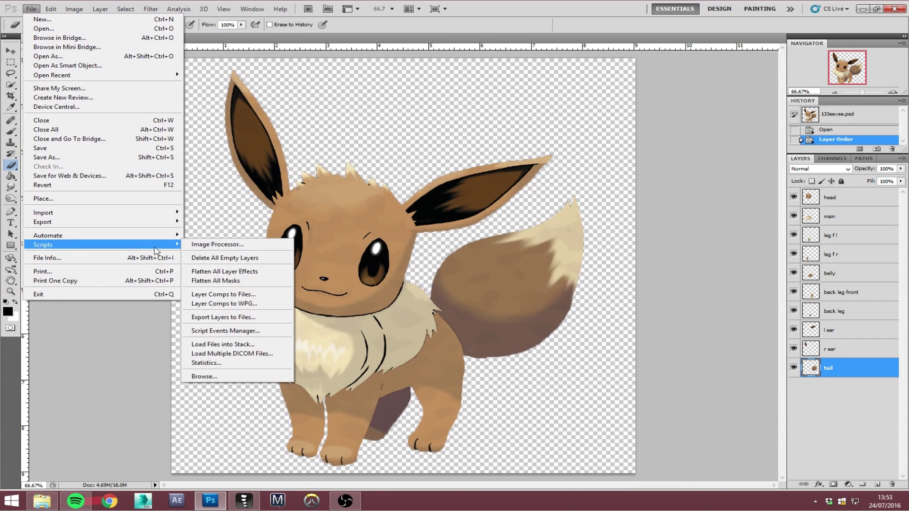
left_click(204, 376)
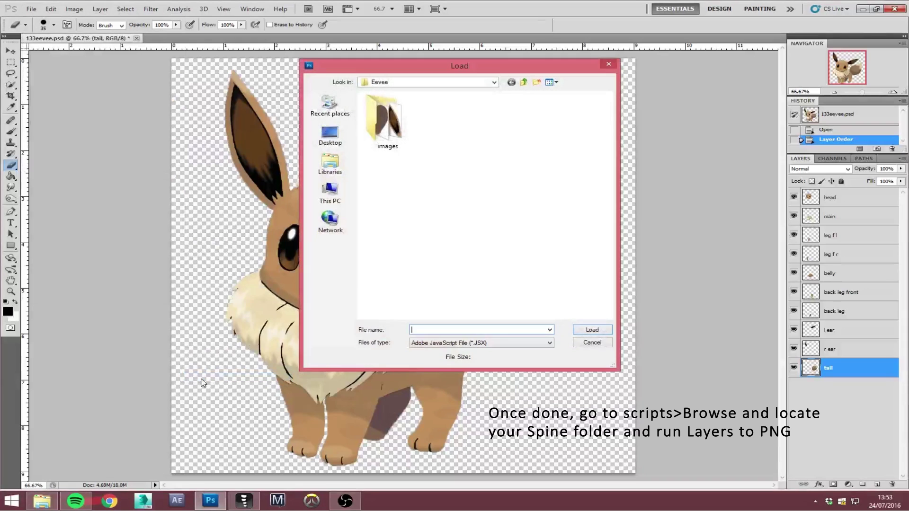
left_click(331, 192)
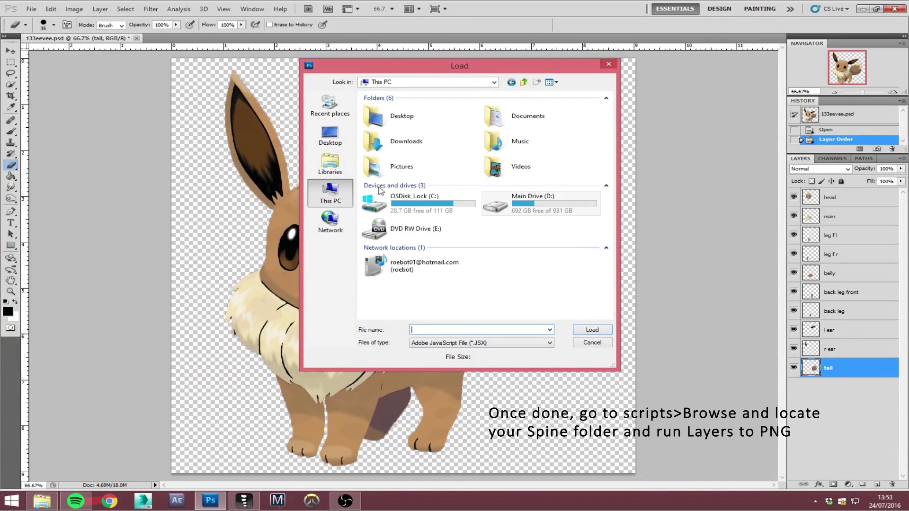
double_click(517, 203)
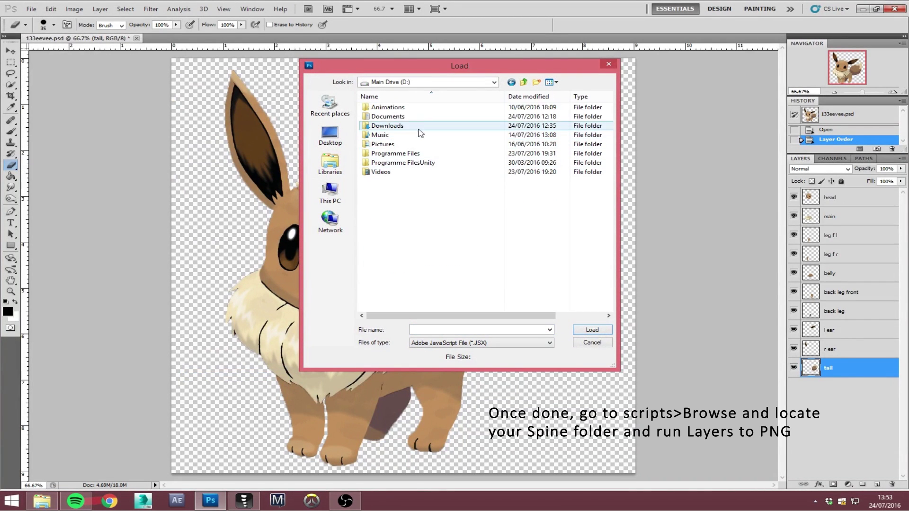
left_click(392, 155)
double_click(392, 154)
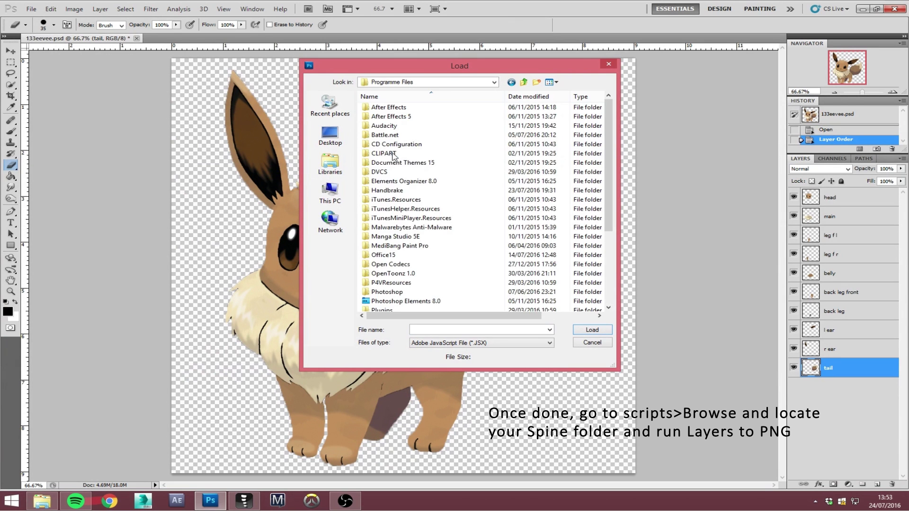
scroll(445, 180, "down", 2)
scroll(433, 226, "down", 3)
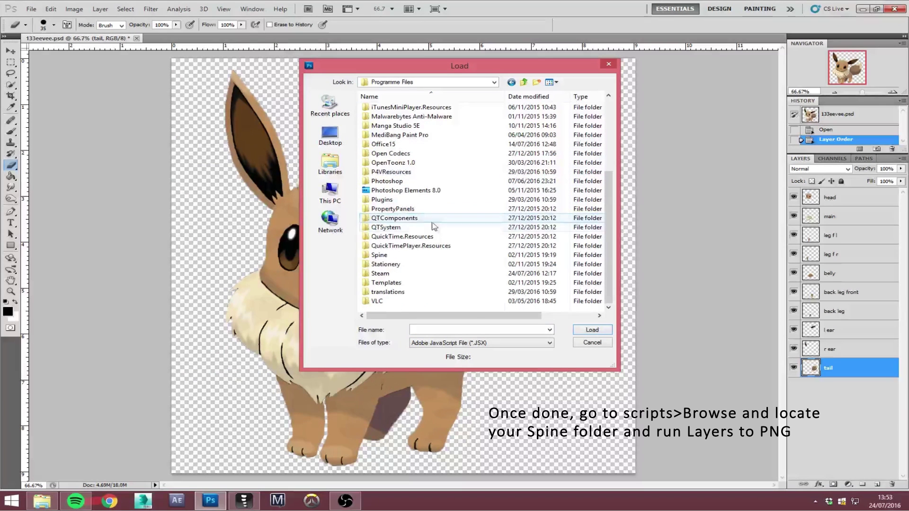
double_click(398, 257)
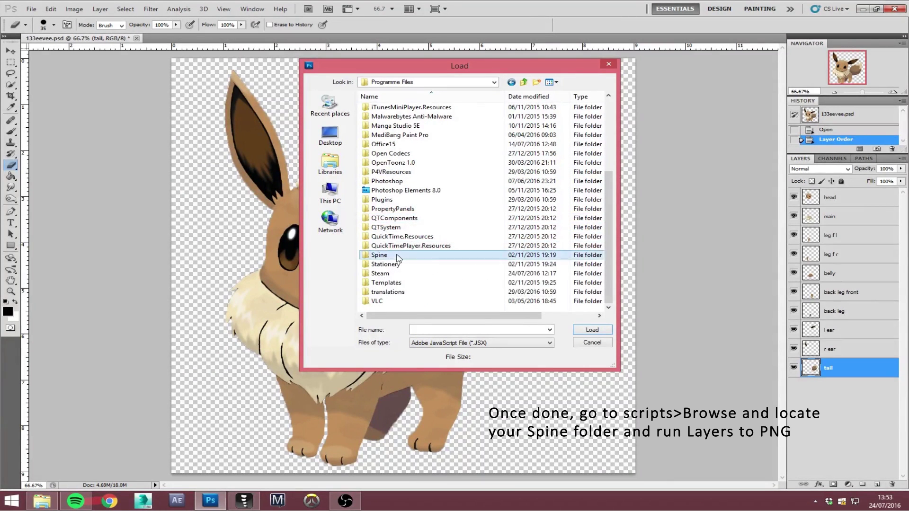
double_click(381, 135)
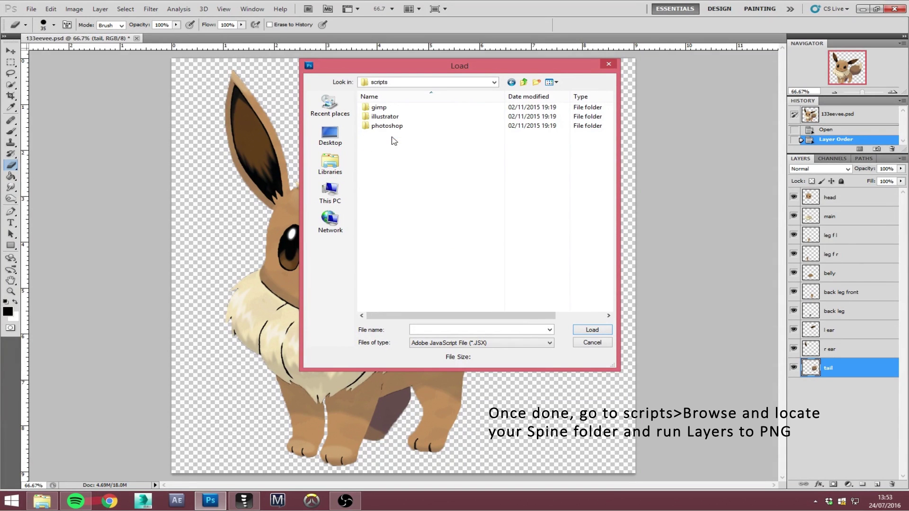
double_click(392, 126)
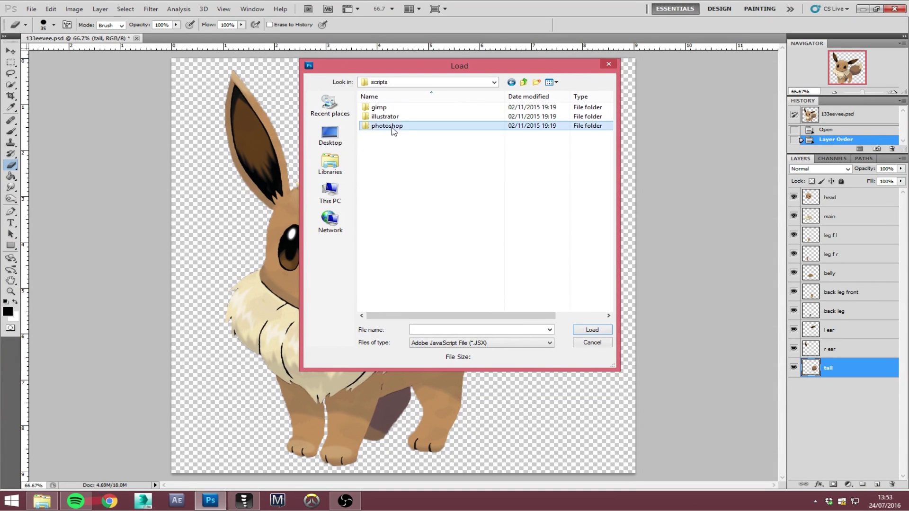
double_click(395, 108)
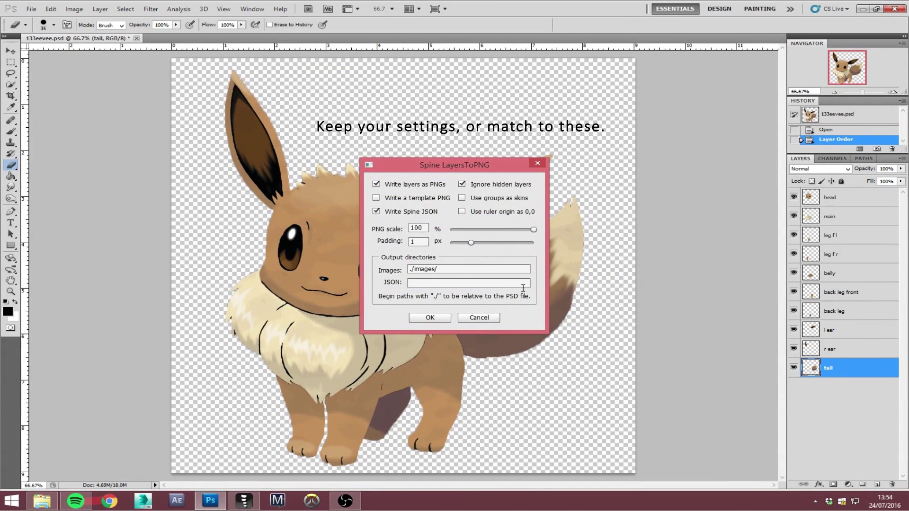
Export the Eevee layers as PNGs to an images folder plus 133eevee.json
left_click(440, 320)
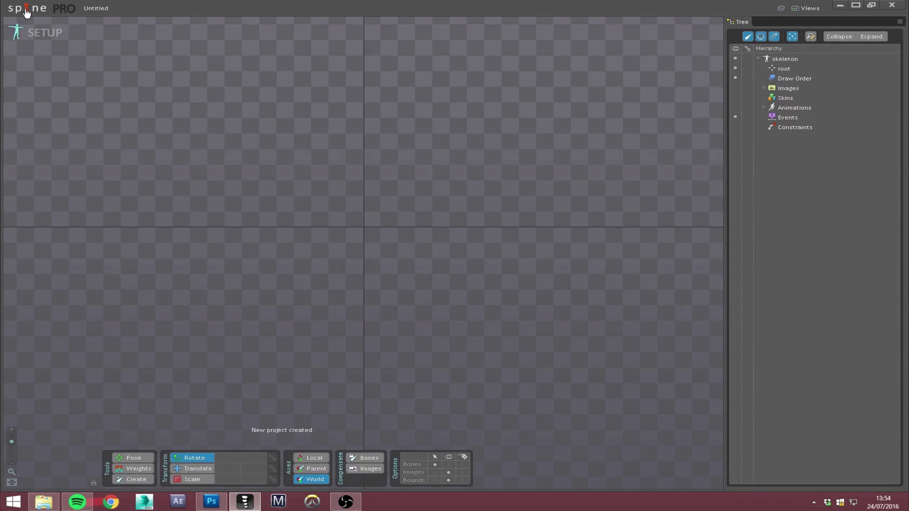
left_click(26, 8)
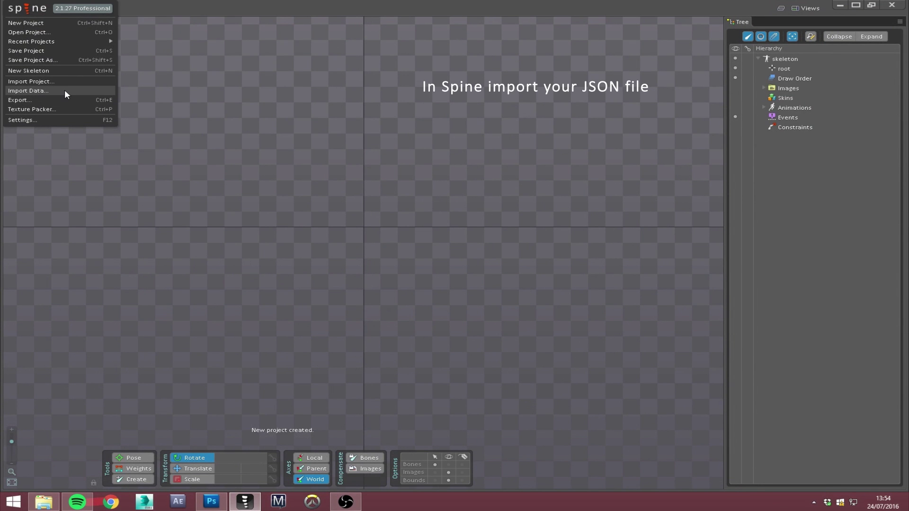
Import the 133eevee.json skeleton data into Spine
left_click(65, 93)
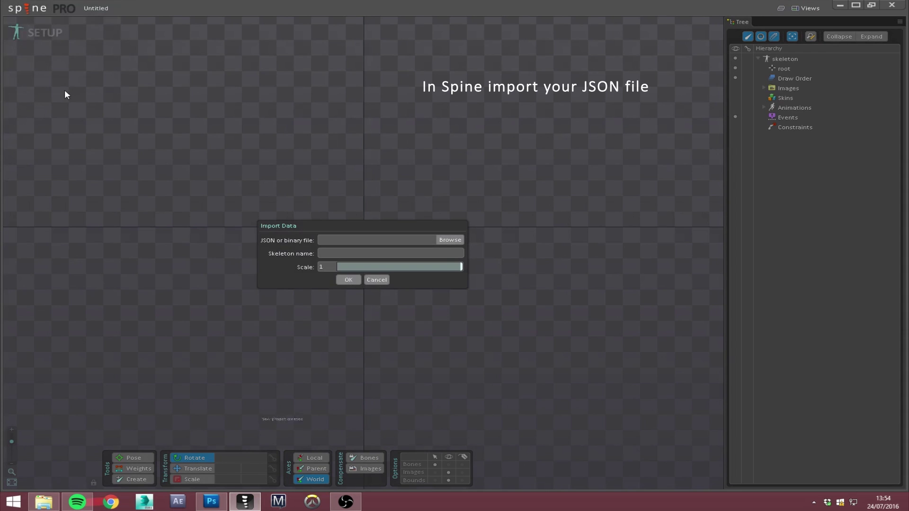
left_click(458, 241)
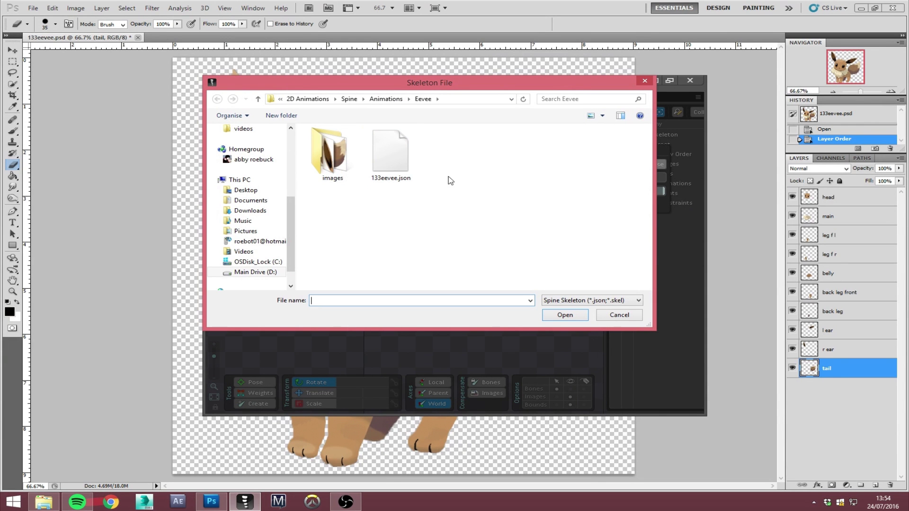
double_click(390, 151)
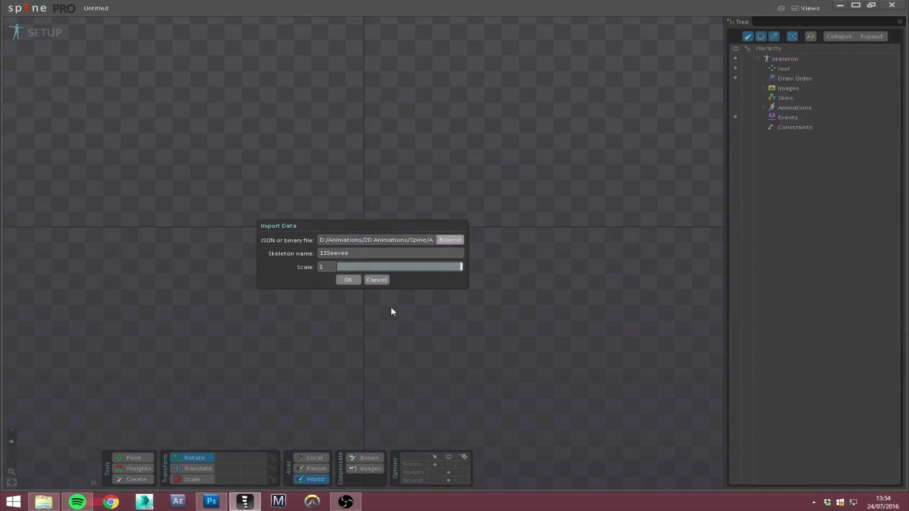
left_click(348, 280)
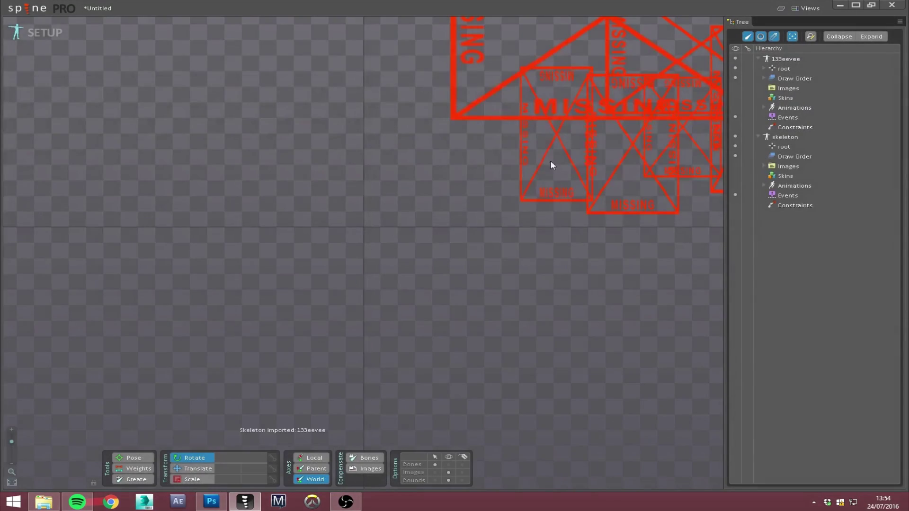
scroll(521, 180, "up", 3)
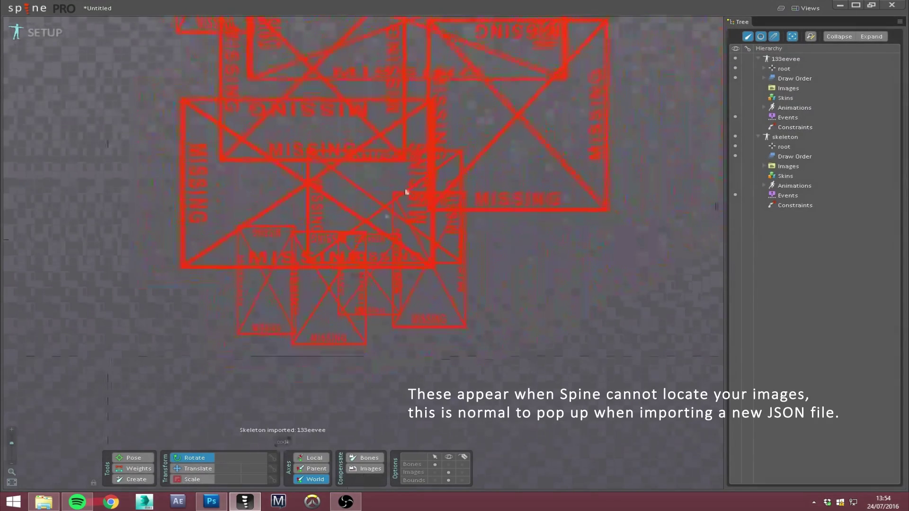
scroll(400, 224, "down", 2)
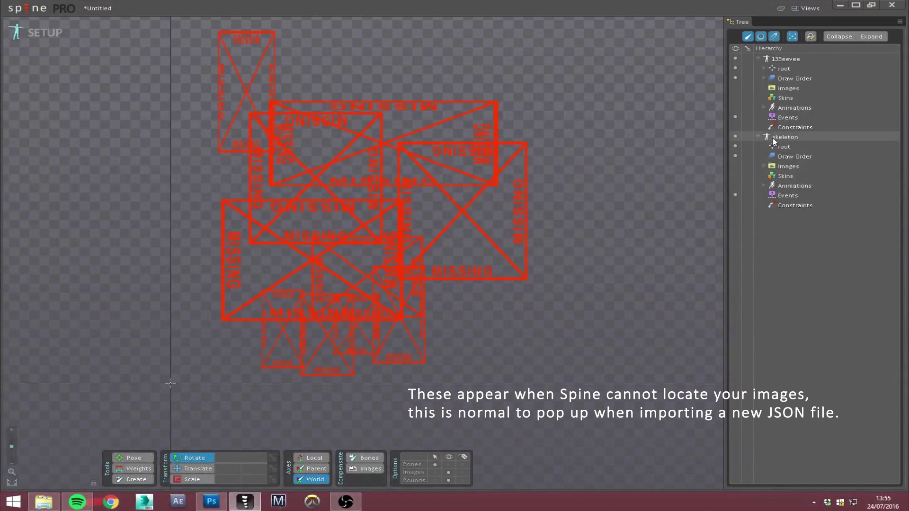
Delete the empty default 'skeleton' from the Tree
left_click(817, 137)
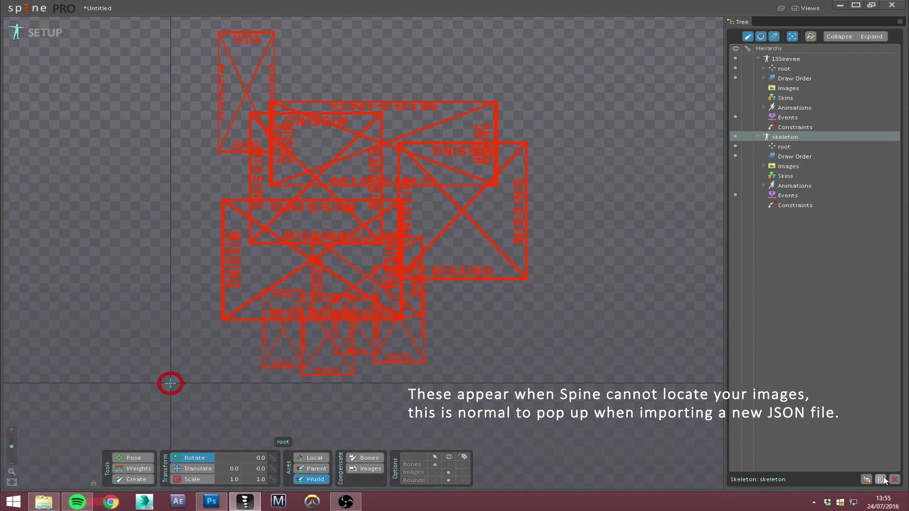
left_click(898, 480)
left_click(352, 263)
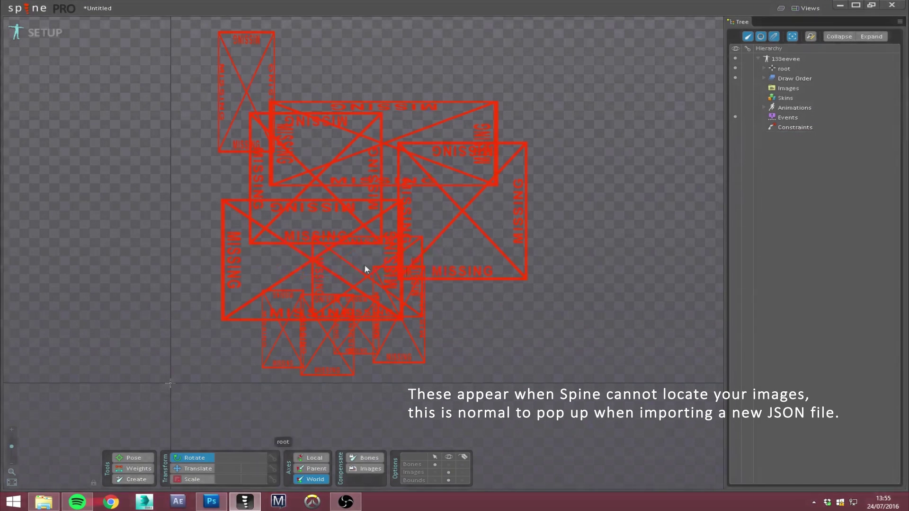
Set the 133eevee skeleton's images path to the exported images folder
left_click(793, 59)
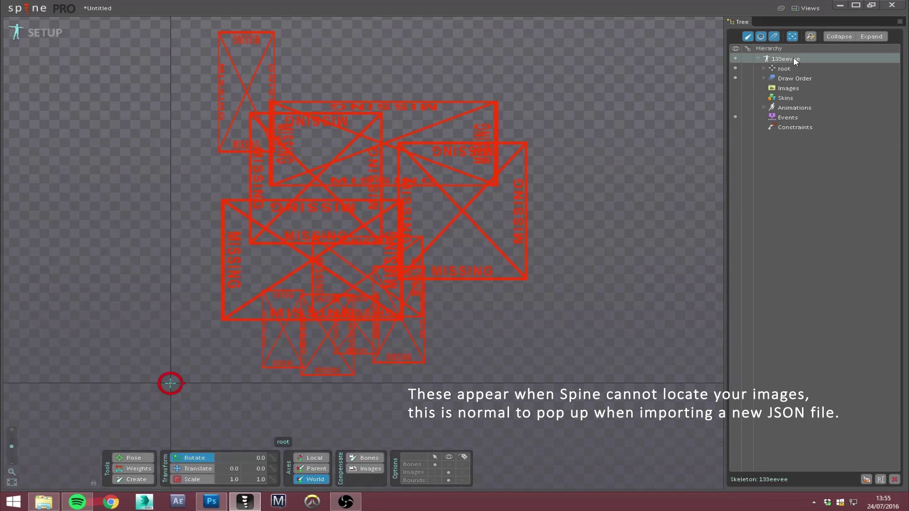
left_click(788, 88)
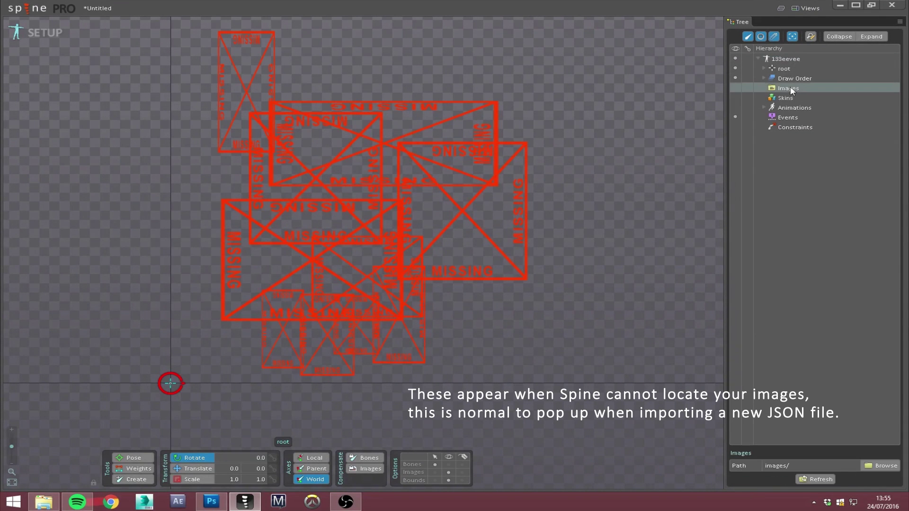
left_click(885, 466)
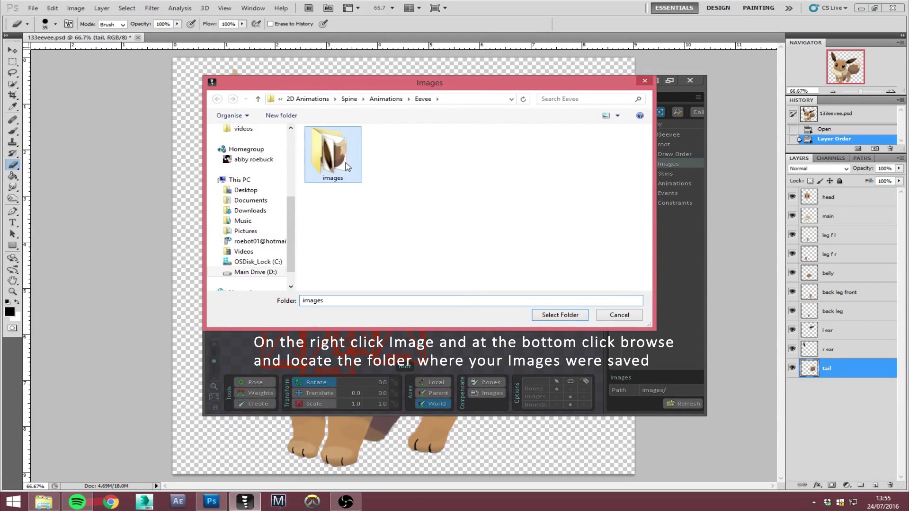
double_click(346, 166)
left_click(561, 314)
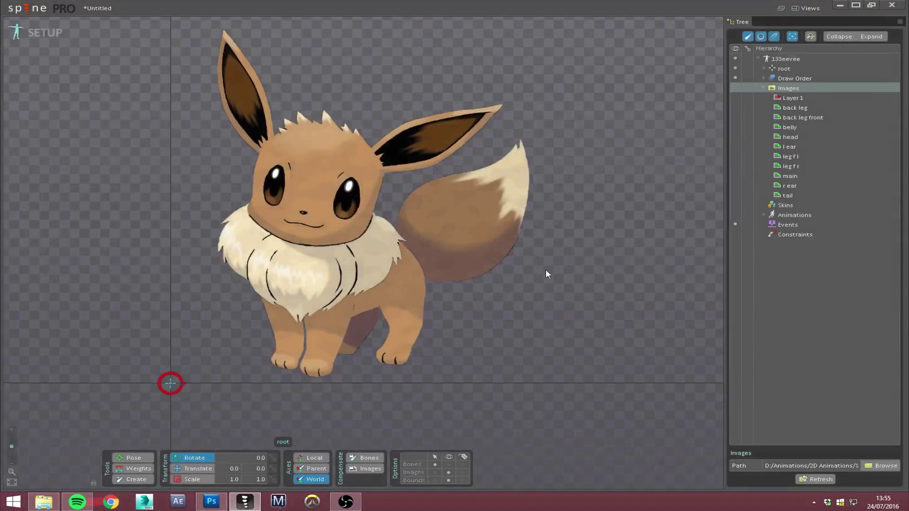
left_click_drag(546, 270, 593, 268)
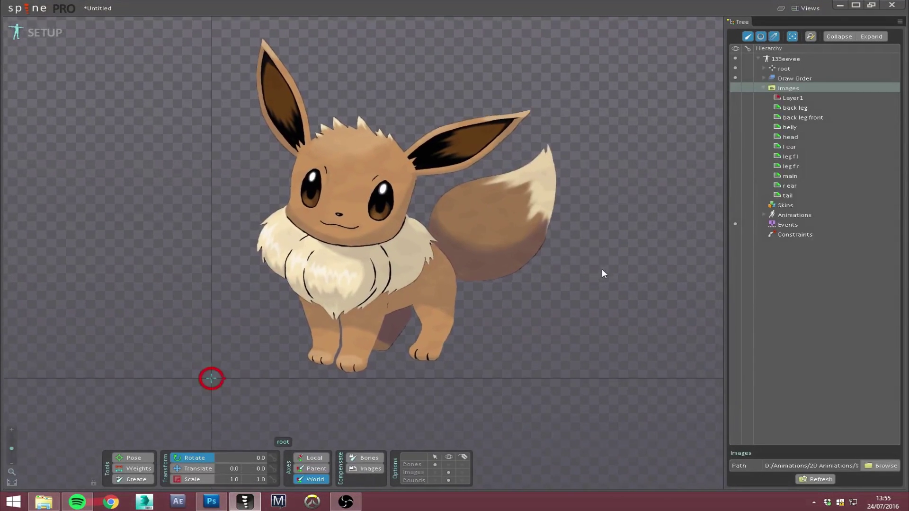
Centre Eevee in the viewport and collapse the Images list
scroll(504, 204, "down", 1)
left_click_drag(504, 204, 582, 221)
scroll(582, 225, "down", 1)
left_click_drag(514, 207, 549, 191)
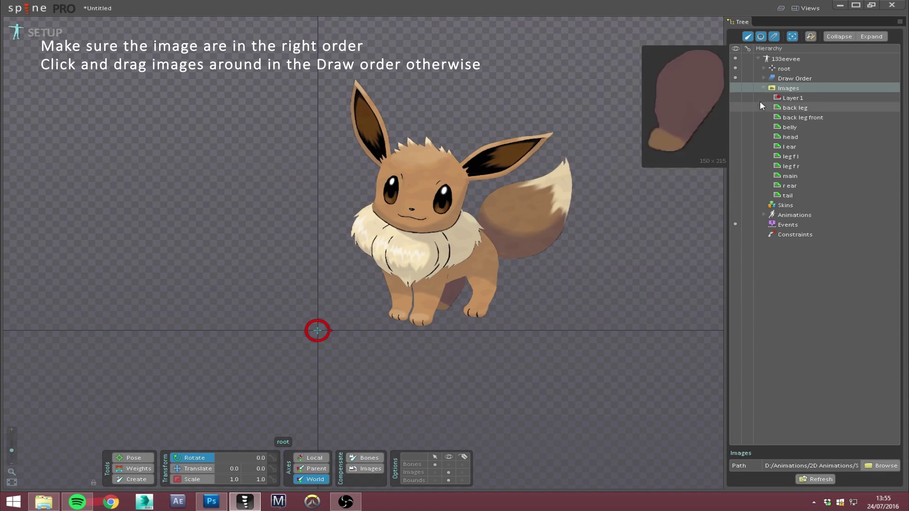
left_click(764, 88)
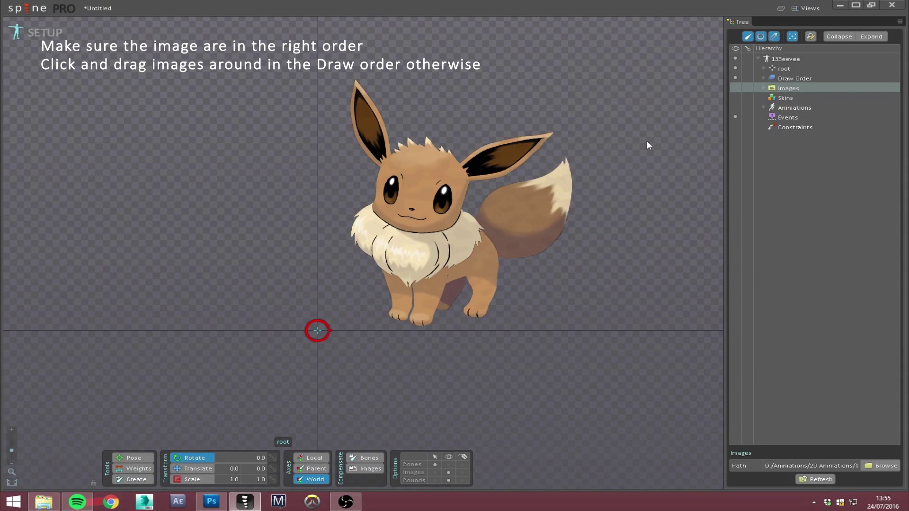
left_click_drag(646, 140, 610, 153)
Verify draw order by toggling tail and back leg front, then select the back leg slot
left_click(763, 78)
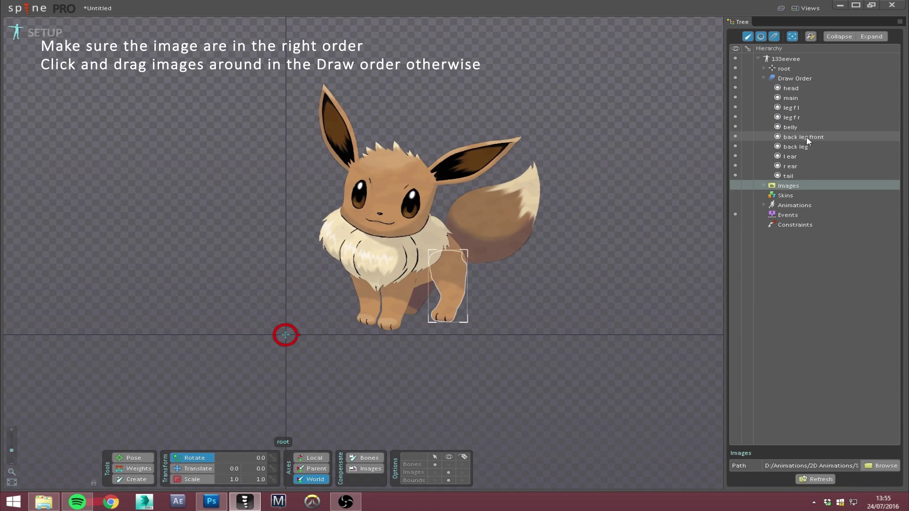
left_click(735, 175)
left_click(734, 176)
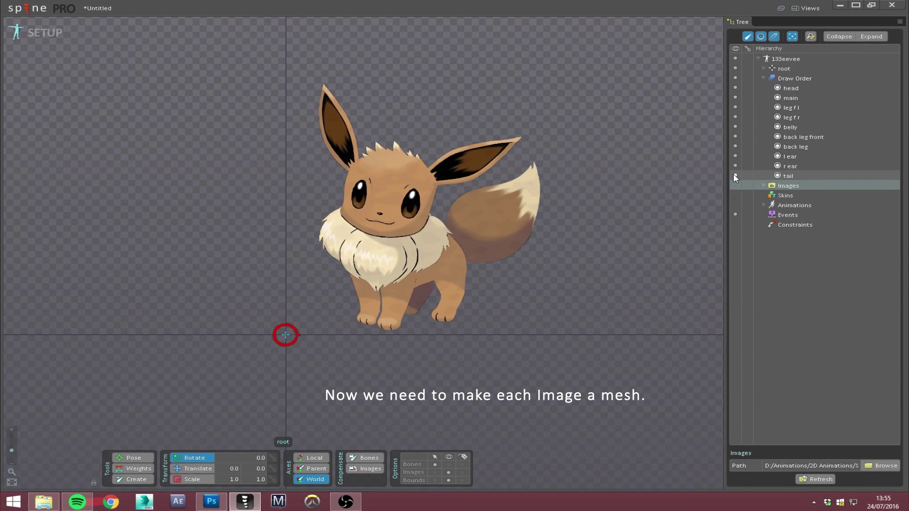
left_click(736, 136)
left_click(735, 136)
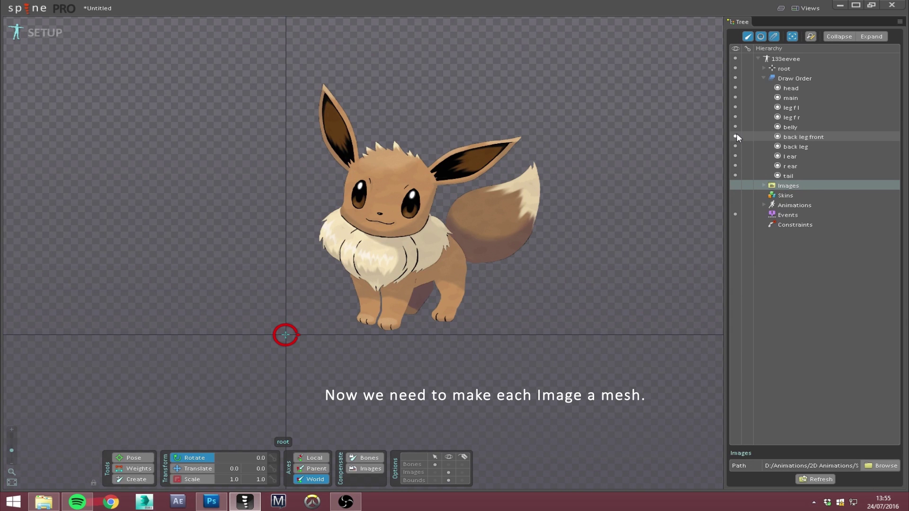
left_click(763, 78)
left_click(765, 69)
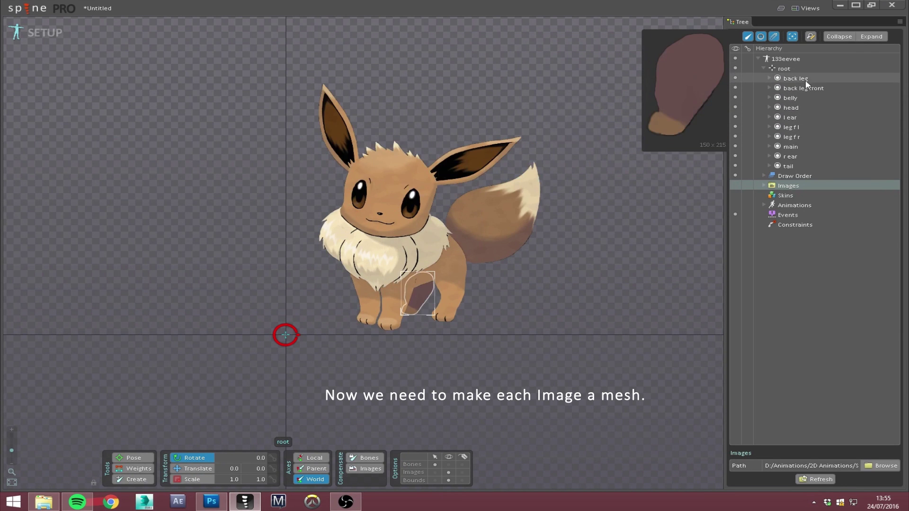
left_click(804, 78)
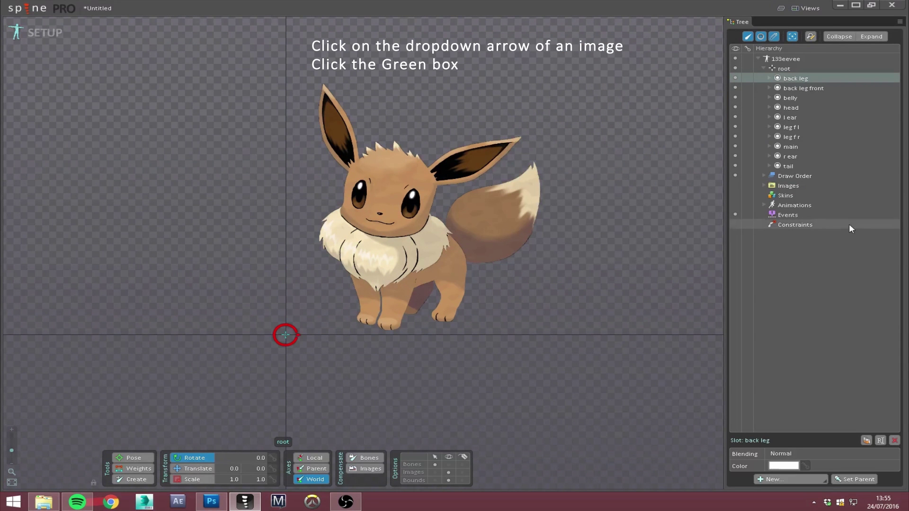
Convert the back leg image attachment into a mesh and enter Edit Mesh
scroll(453, 257, "up", 2)
scroll(453, 257, "up", 2)
scroll(459, 251, "up", 2)
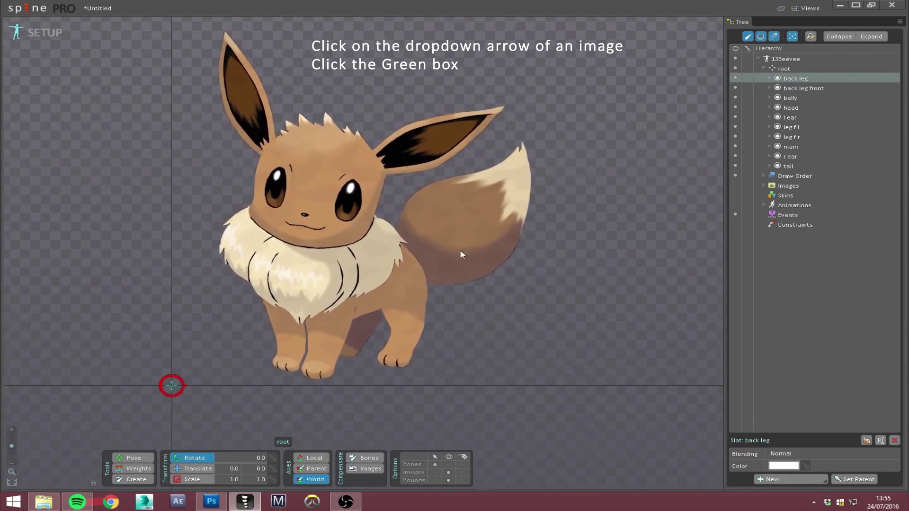
left_click(769, 78)
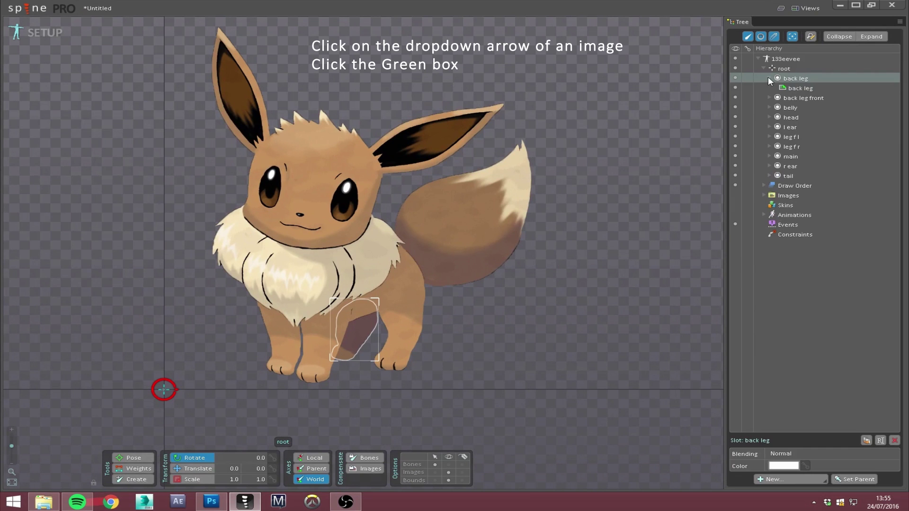
left_click(792, 89)
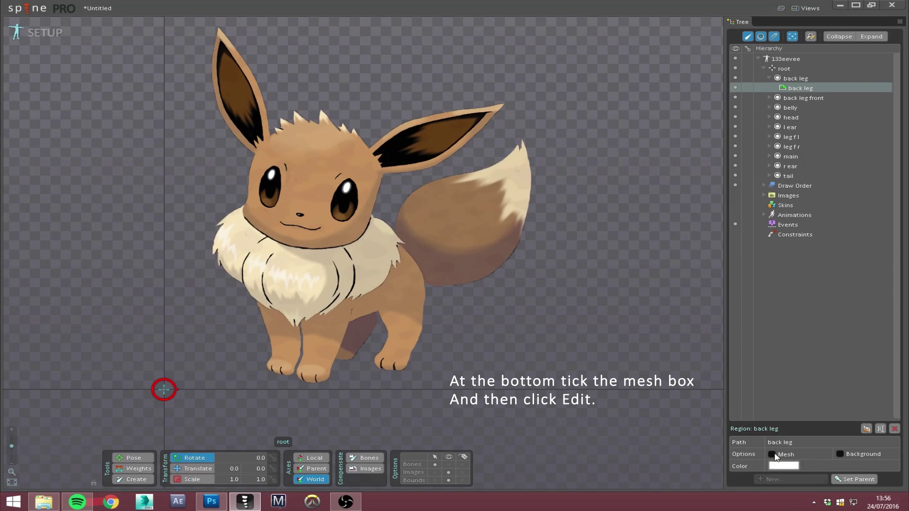
left_click(774, 454)
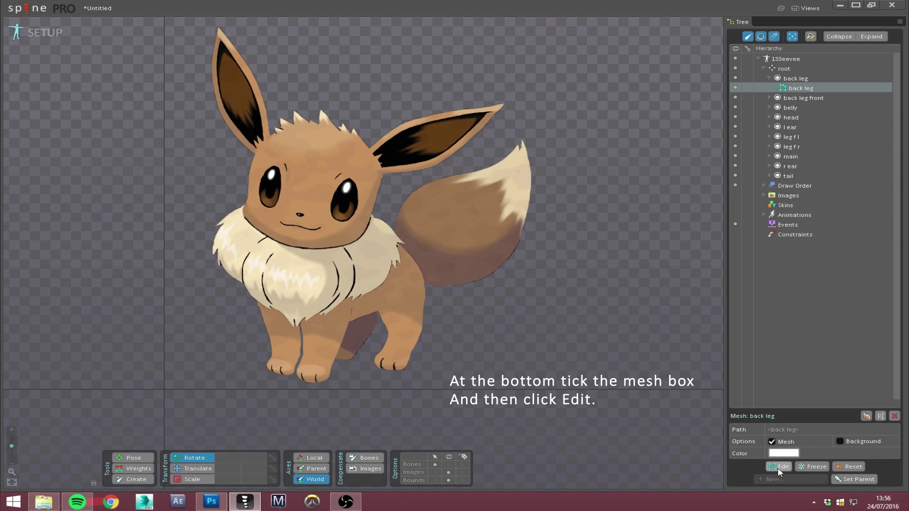
left_click(777, 467)
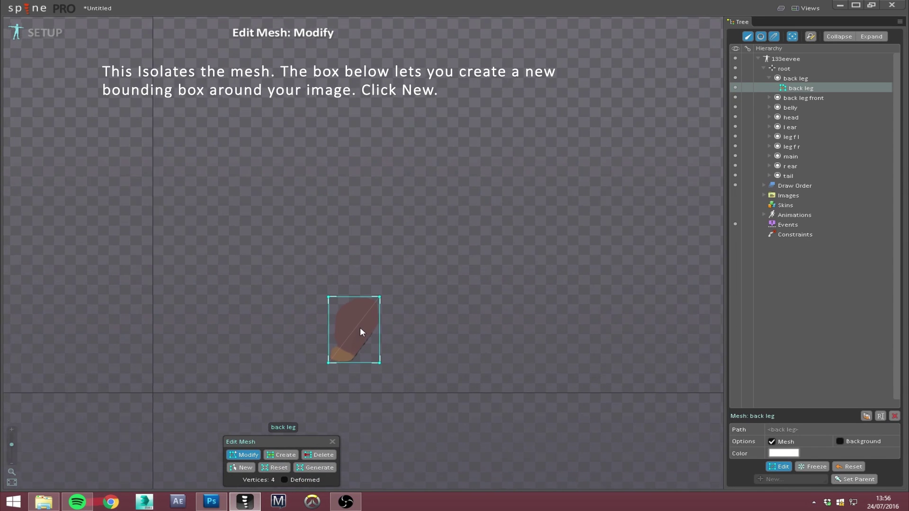
Trace a closed mesh outline of vertices around the back leg
scroll(359, 328, "up", 2)
scroll(360, 327, "up", 3)
left_click_drag(422, 309, 452, 201)
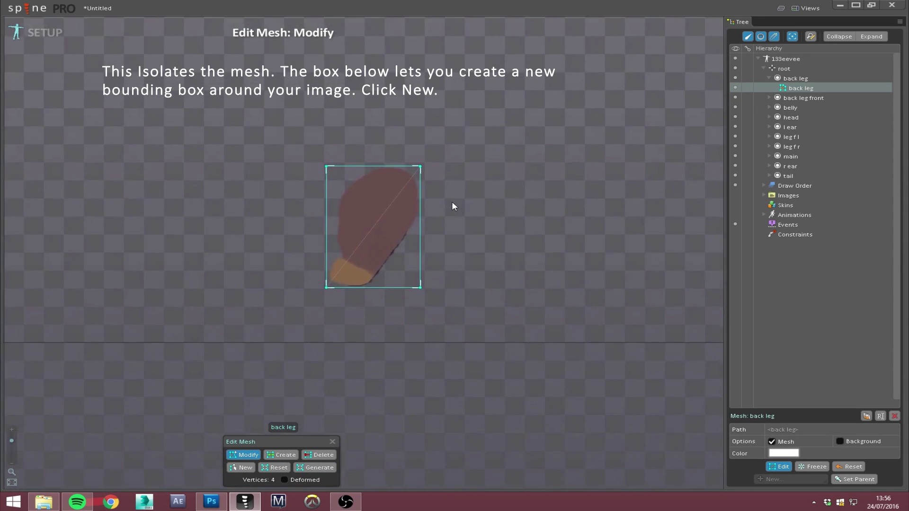
left_click(247, 468)
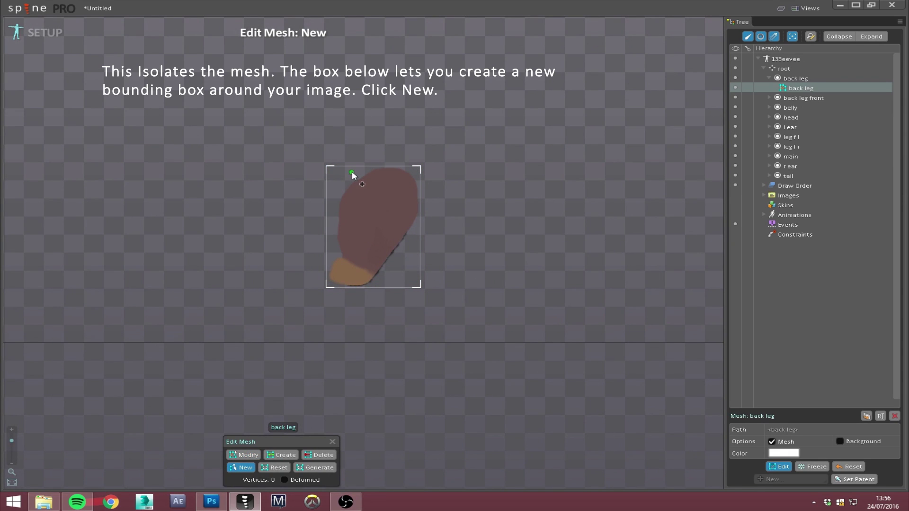
left_click(328, 232)
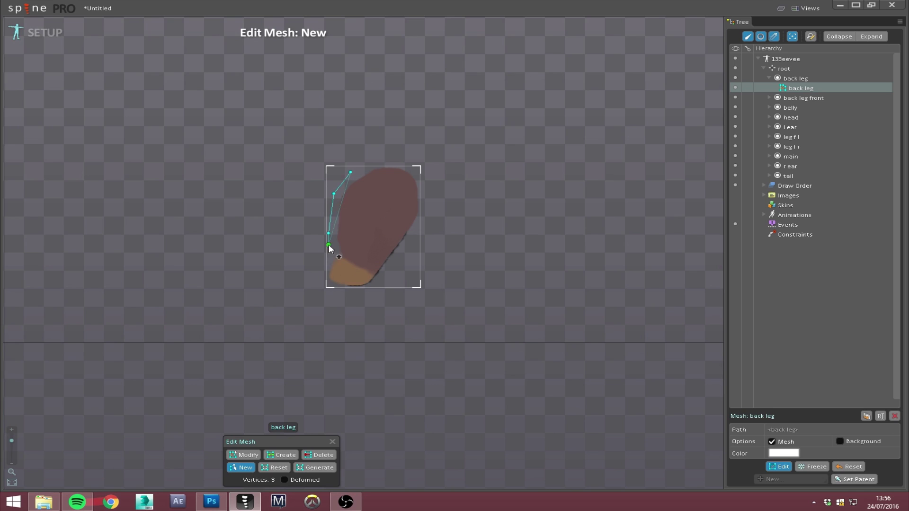
left_click(333, 253)
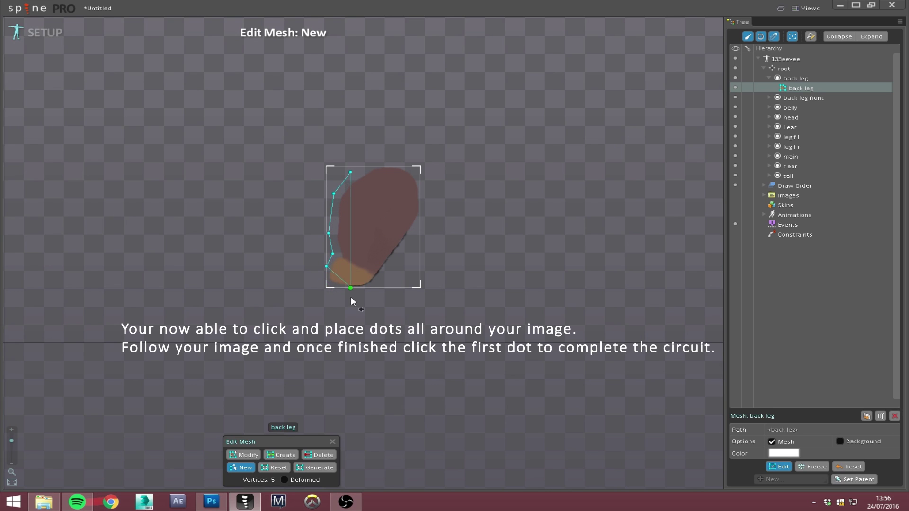
left_click(326, 293)
left_click(420, 234)
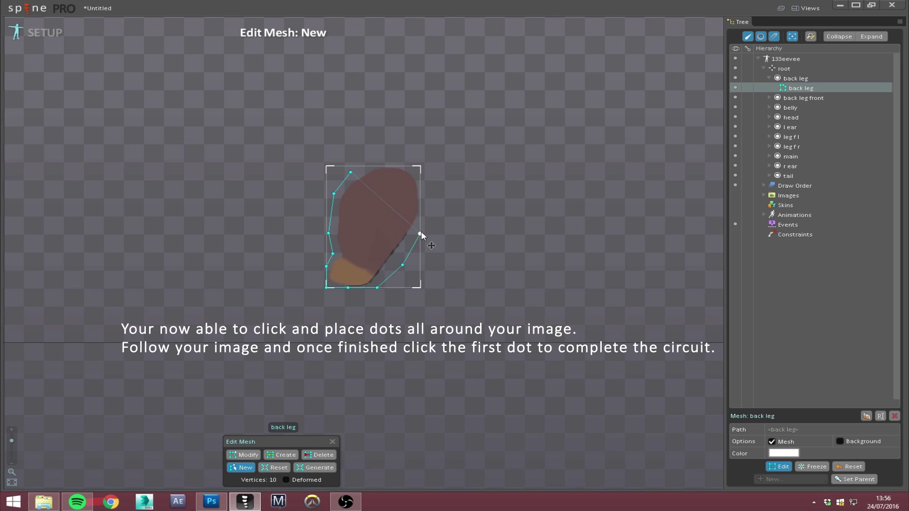
left_click(420, 204)
left_click(420, 175)
left_click(418, 163)
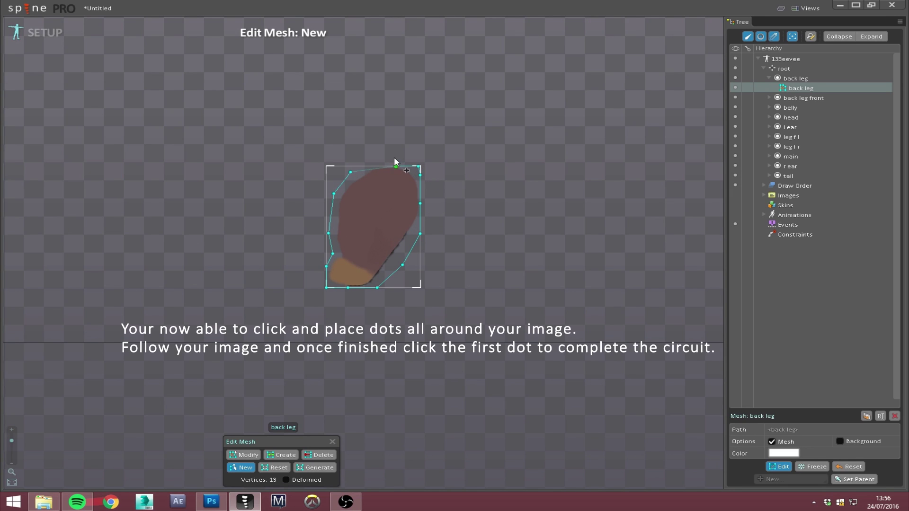
left_click(363, 166)
left_click(350, 172)
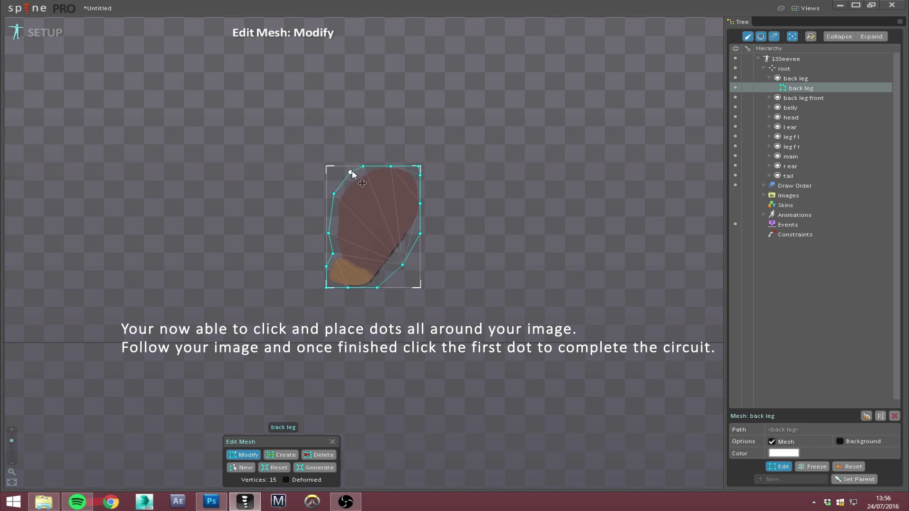
Add seven interior vertices inside the back leg and close mesh editing
left_click(281, 456)
left_click(368, 187)
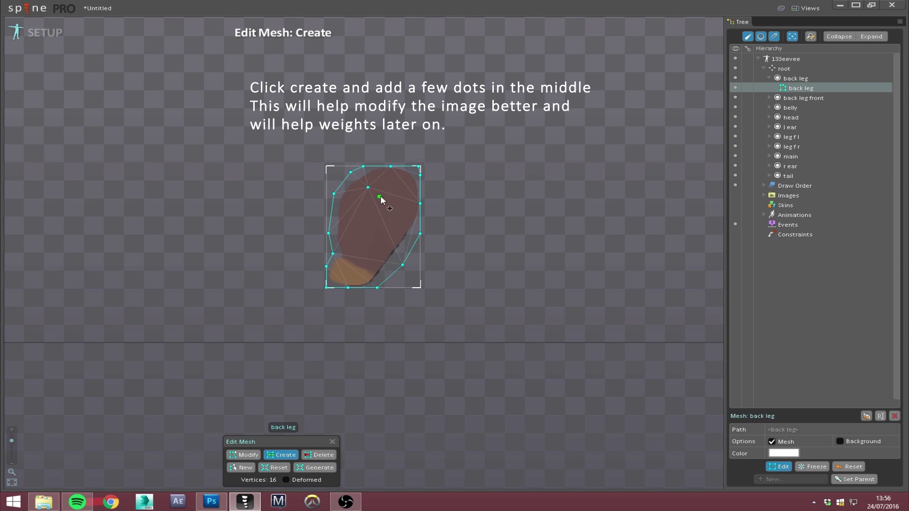
left_click(394, 201)
left_click(346, 211)
left_click(384, 238)
left_click(346, 247)
left_click(373, 265)
left_click(343, 270)
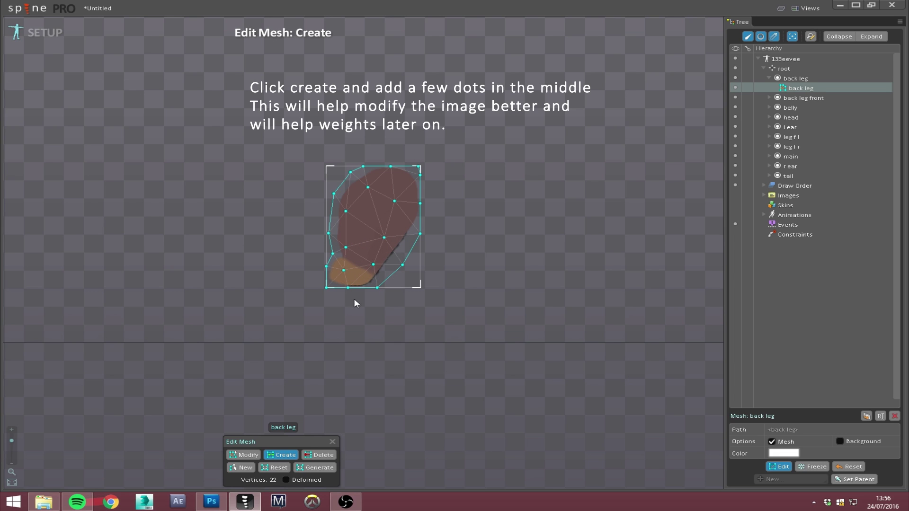
left_click(332, 441)
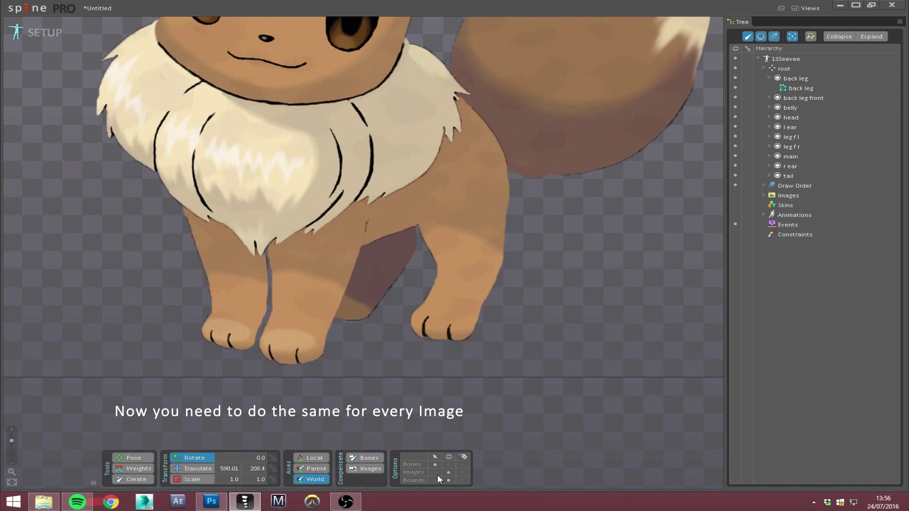
Select the back leg front image and convert it into an editable mesh
left_click(436, 472)
left_click(377, 283)
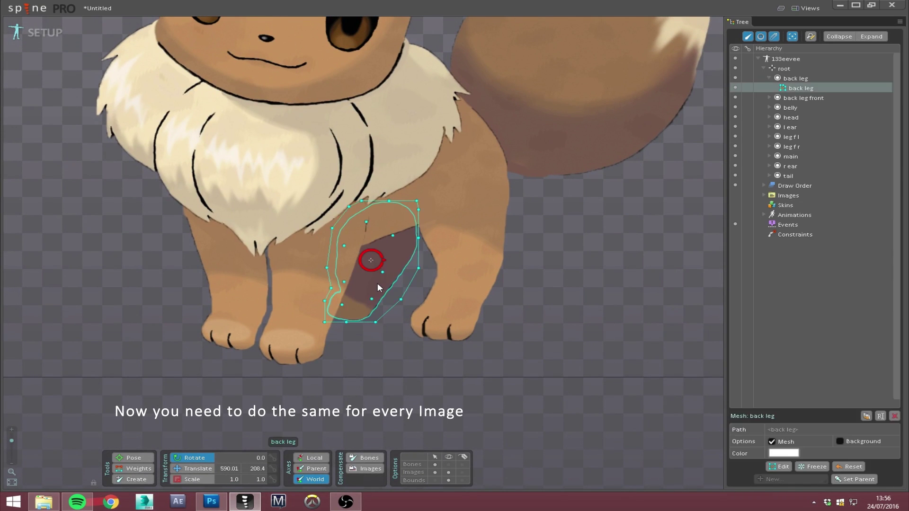
left_click(481, 270)
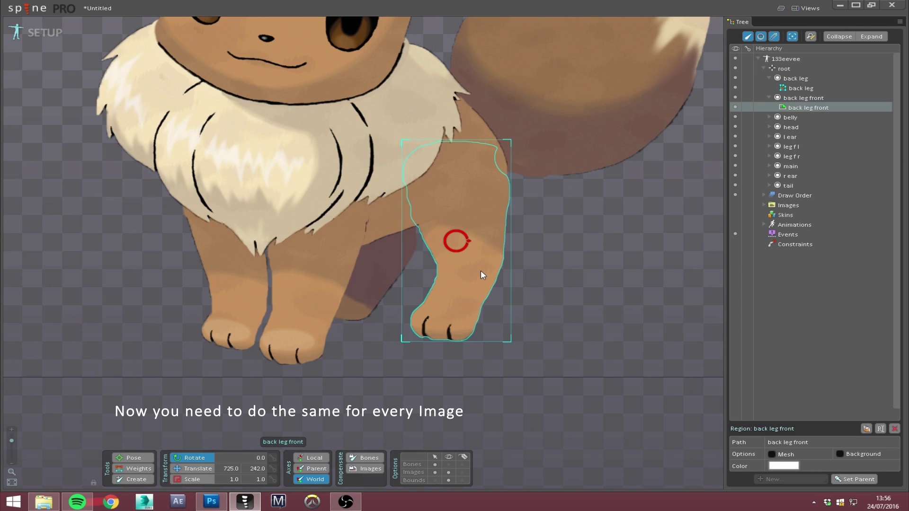
left_click(390, 275)
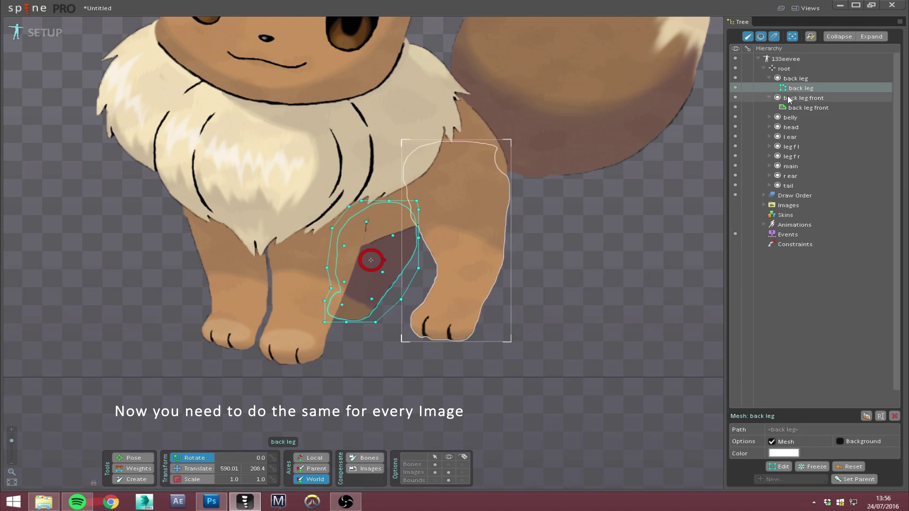
left_click(801, 108)
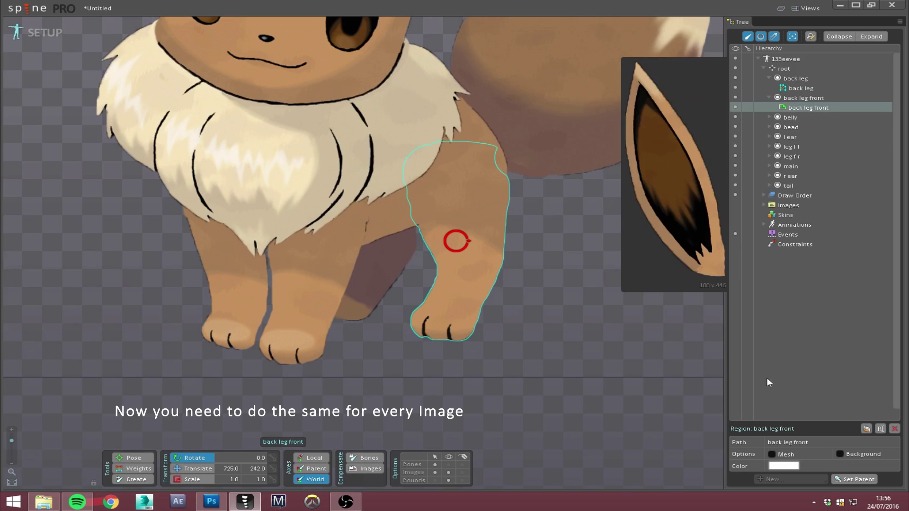
left_click(772, 454)
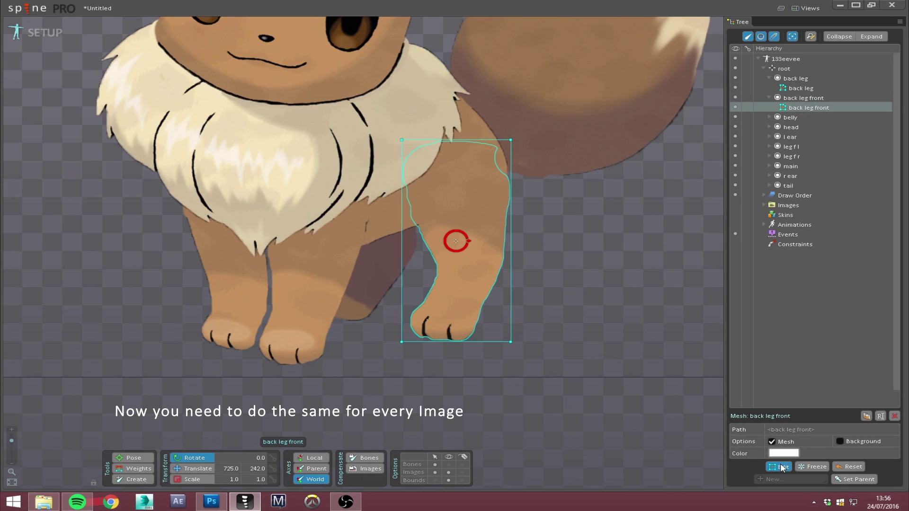
left_click(778, 466)
Trace a new hull outline around the back leg front's paw and leg
left_click(245, 467)
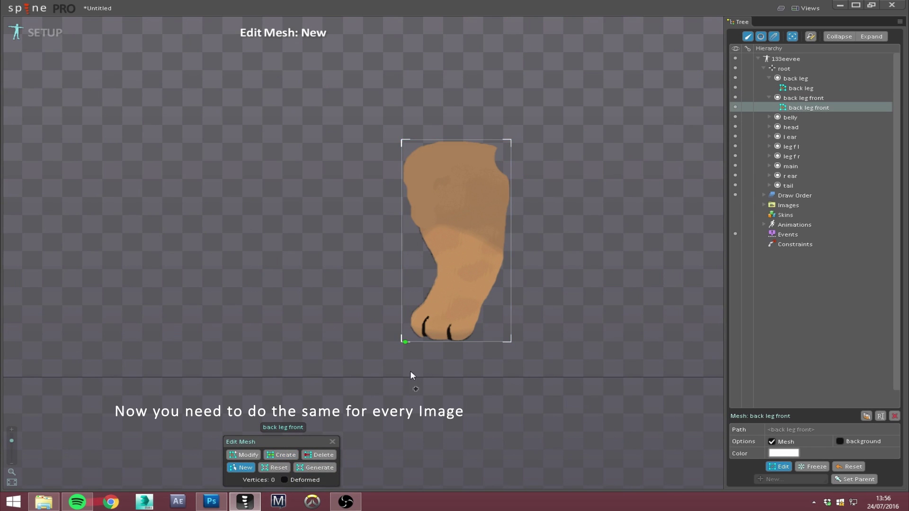
left_click(426, 275)
left_click(411, 338)
left_click(441, 342)
left_click(472, 342)
left_click(492, 319)
left_click(511, 281)
left_click(510, 174)
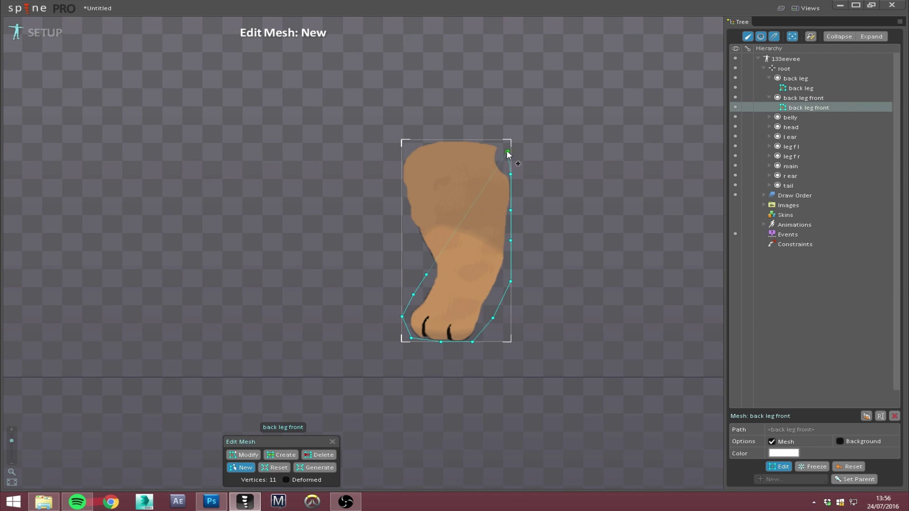
left_click(447, 140)
left_click(402, 162)
Add three interior vertices inside the back leg front mesh
left_click(426, 274)
left_click(475, 299)
left_click(485, 247)
left_click(476, 199)
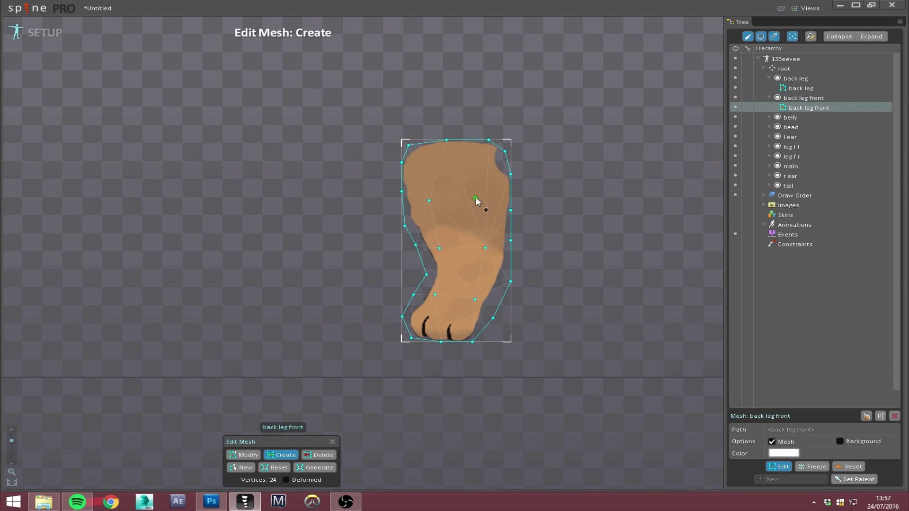
left_click(332, 441)
Trace a fresh mesh outline around the belly image
left_click(790, 117)
left_click(779, 466)
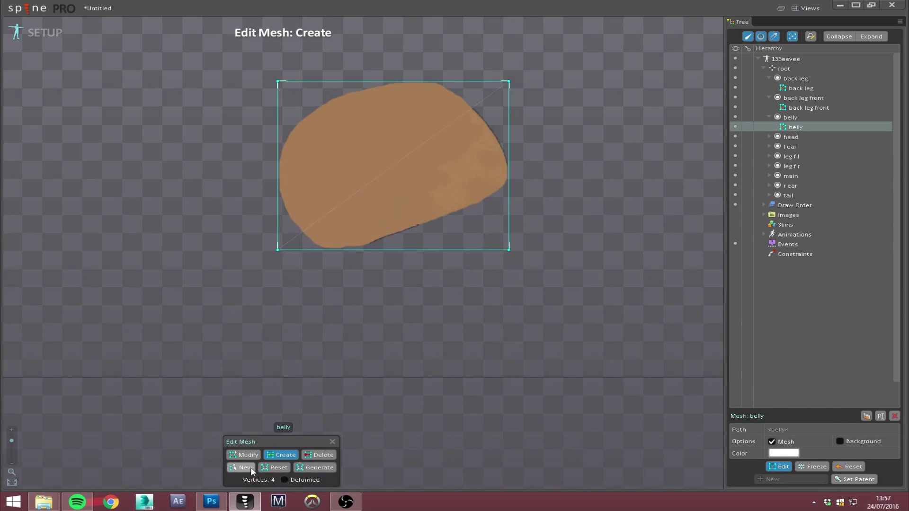
left_click(244, 468)
left_click(289, 236)
left_click(415, 240)
left_click(508, 193)
left_click(496, 114)
left_click(404, 82)
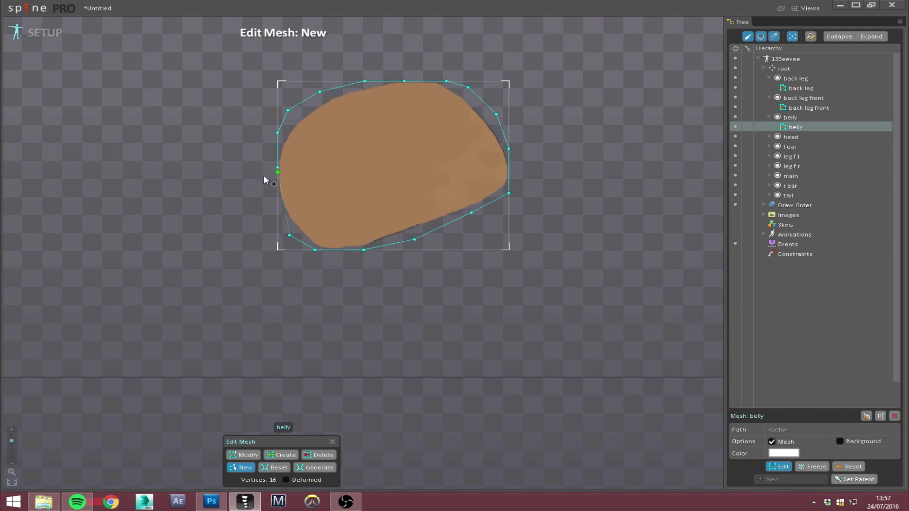
left_click(277, 202)
left_click(281, 221)
left_click(289, 235)
left_click(332, 442)
Trace the head image's mesh outline up the right side, across the top and closed
left_click(791, 137)
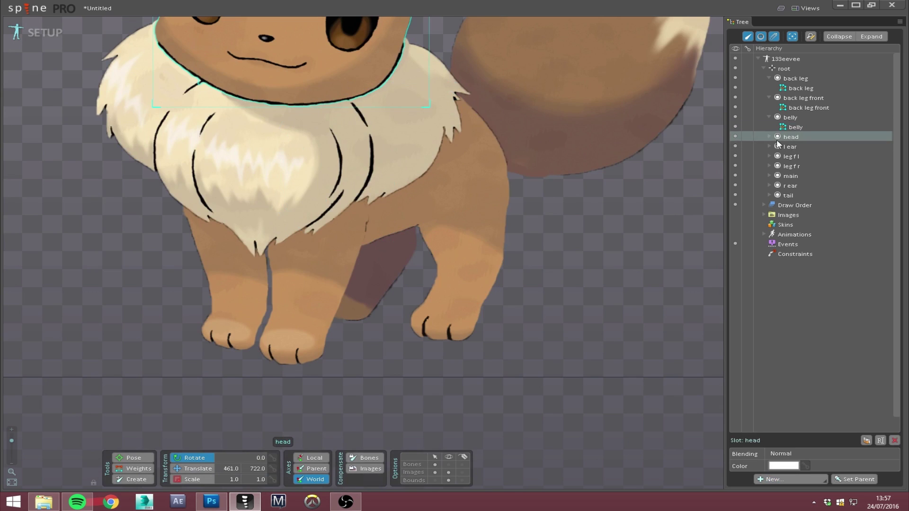
left_click(778, 467)
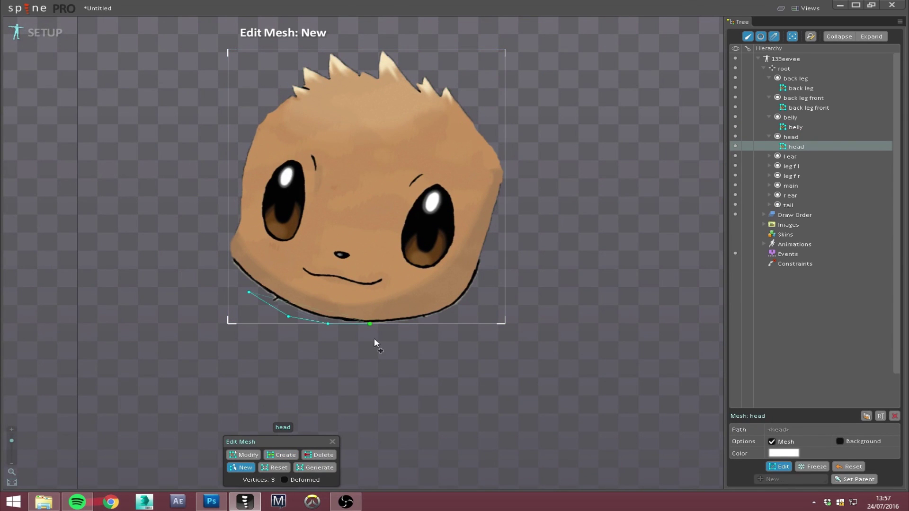
left_click(504, 185)
left_click(480, 111)
left_click(422, 66)
left_click(358, 50)
left_click(274, 74)
left_click(259, 105)
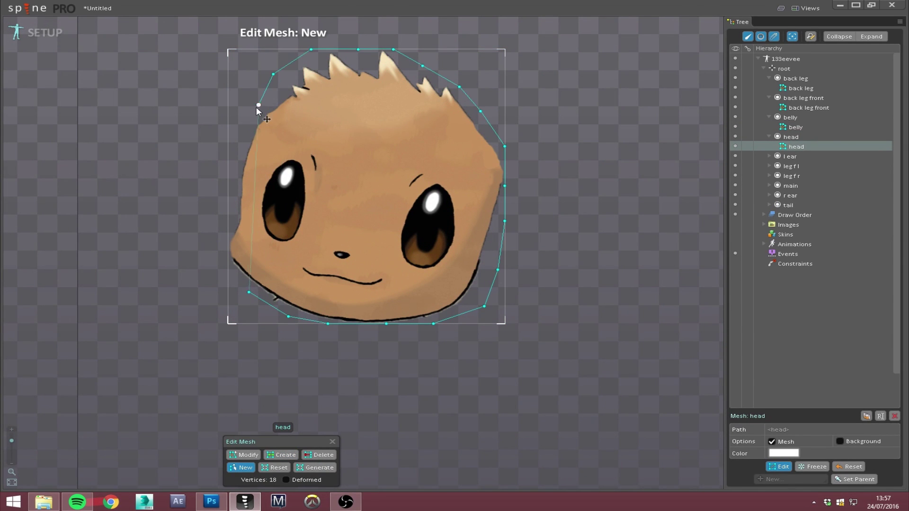
left_click(228, 273)
Add interior head vertices around the eyes and across the face
left_click(250, 240)
left_click(342, 274)
left_click(298, 214)
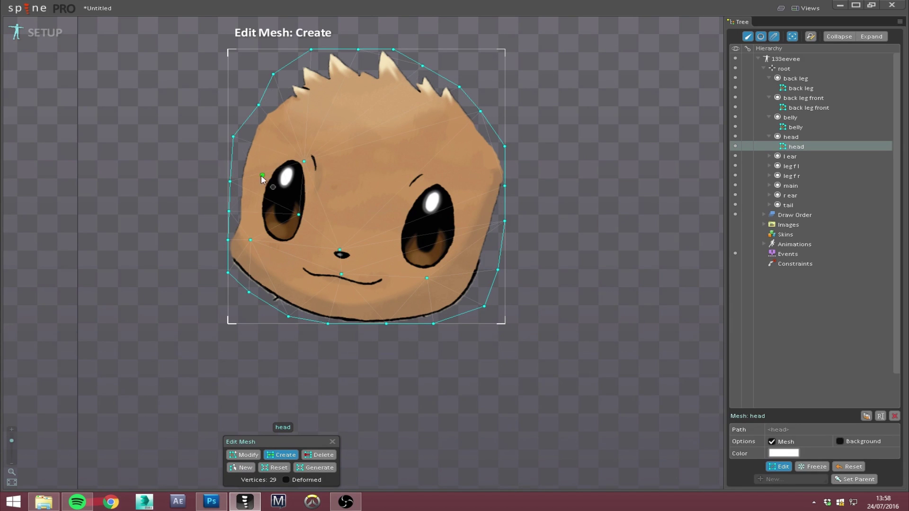
left_click(259, 177)
left_click(460, 251)
left_click(333, 442)
Turn the l ear image into a mesh traced around the ear's edge
left_click(796, 166)
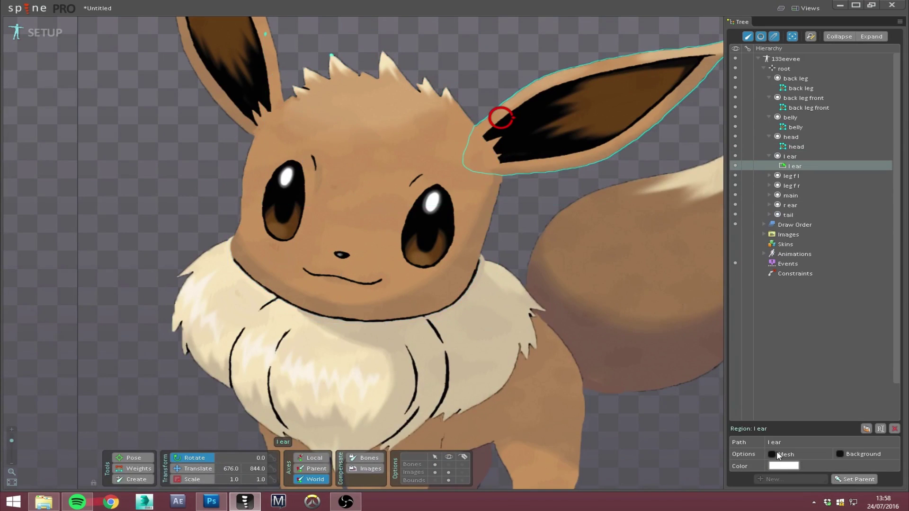
left_click(779, 467)
left_click(241, 467)
left_click(344, 254)
left_click(354, 269)
left_click(472, 271)
left_click(614, 166)
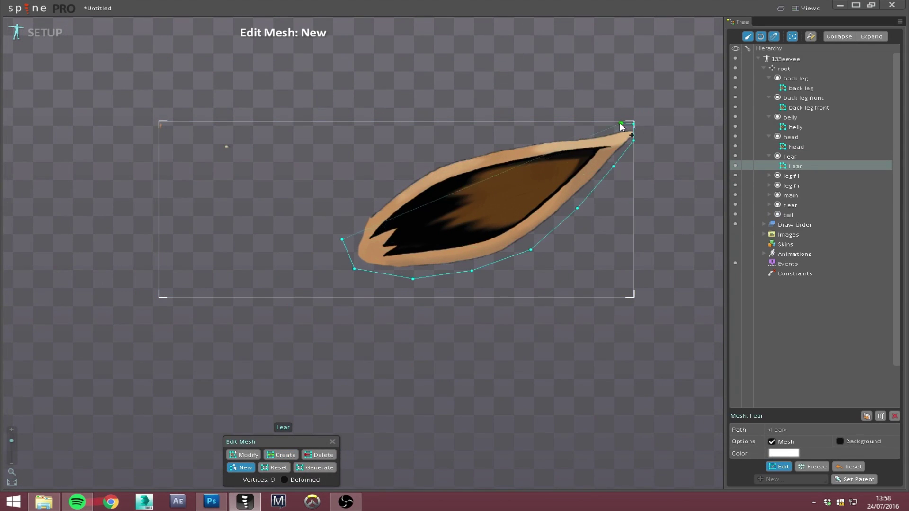
left_click(518, 137)
left_click(394, 176)
left_click(342, 239)
key("Escape")
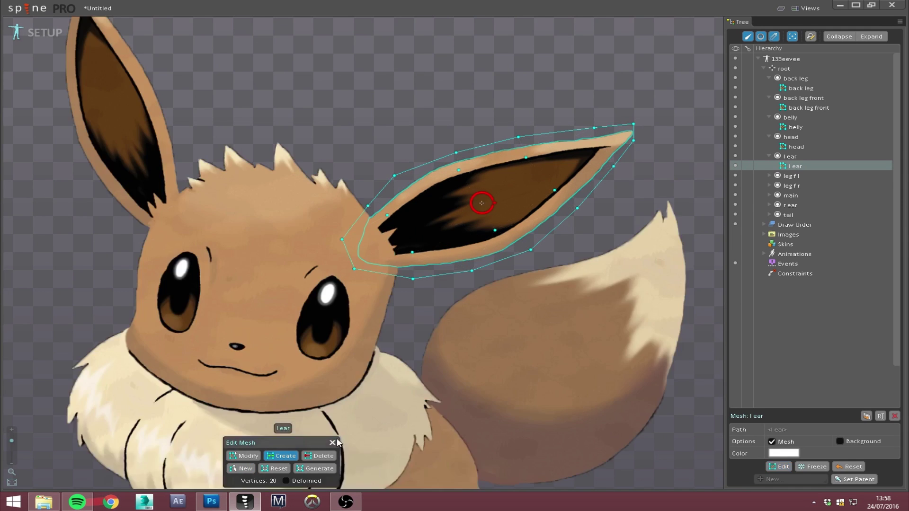
Give the r ear image a traced outline plus an interior vertex
left_click(304, 128)
left_click(767, 466)
left_click(241, 467)
left_click(345, 160)
left_click(273, 96)
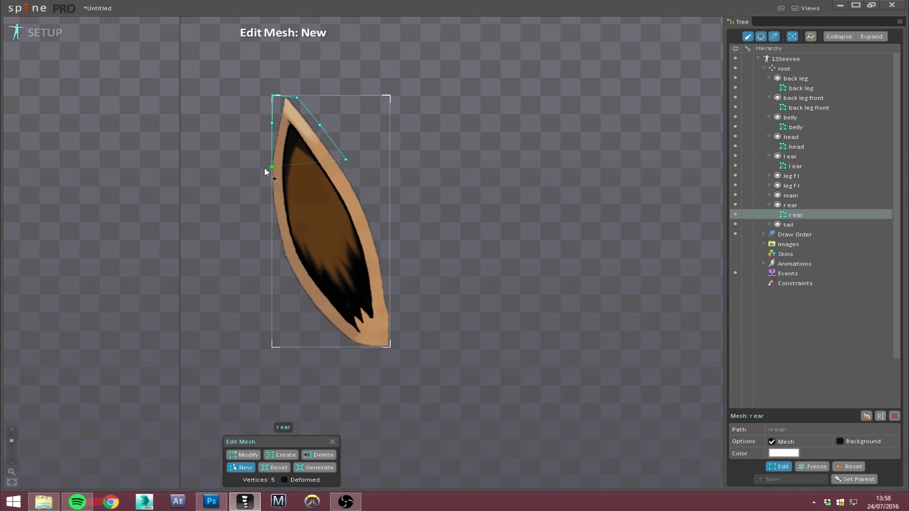
left_click(271, 221)
left_click(349, 347)
left_click(389, 267)
left_click(353, 303)
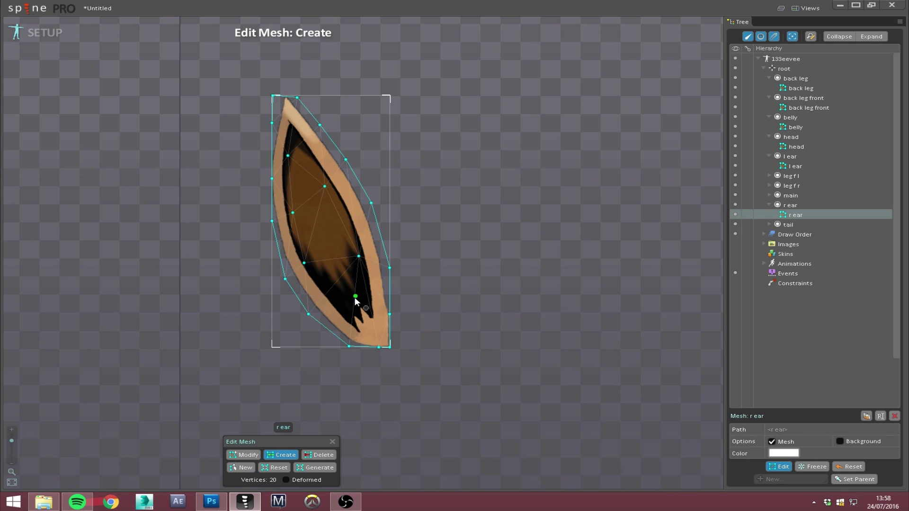
key("Escape")
Convert the main chest fur image to a mesh, starting its outline along the bottom edge
left_click(795, 205)
left_click(771, 454)
left_click(779, 466)
left_click(241, 467)
left_click(289, 335)
left_click(315, 353)
left_click(345, 376)
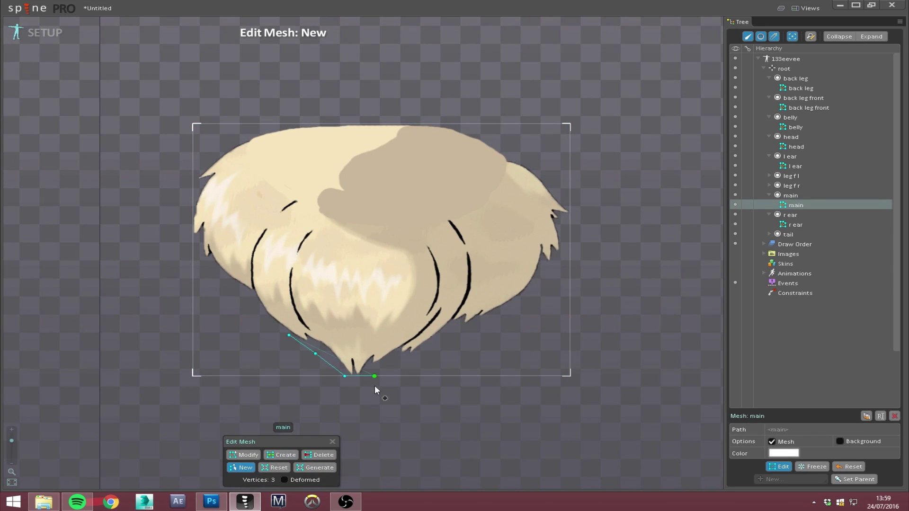
Trace the fur's outline up the right side, across the top and down the left
left_click(551, 289)
left_click(569, 214)
left_click(522, 152)
left_click(372, 124)
left_click(248, 130)
left_click(193, 204)
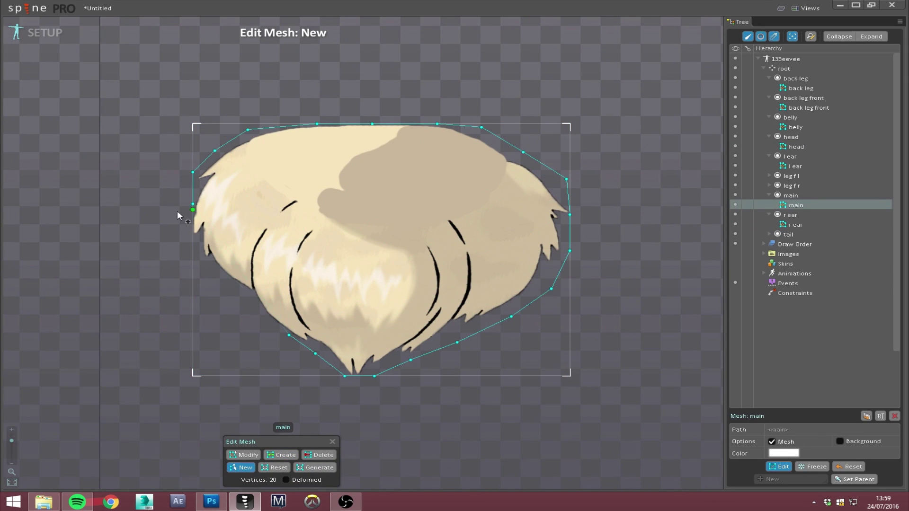
left_click(303, 349)
Add interior vertices inside the main fur mesh
left_click(369, 165)
left_click(257, 213)
left_click(509, 219)
left_click(303, 307)
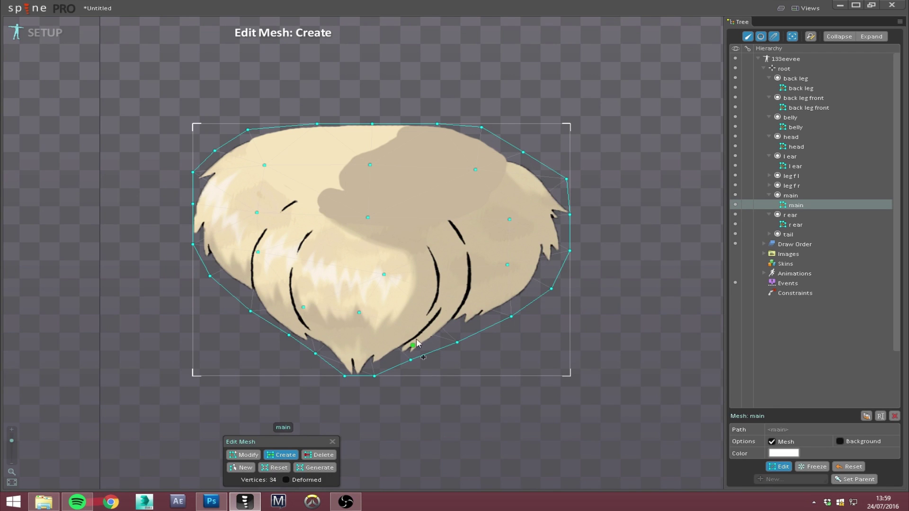
left_click(332, 441)
Turn the leg f r image into a mesh with an outline traced from paw to top
left_click(339, 385)
left_click(772, 442)
left_click(778, 466)
left_click(241, 467)
left_click(296, 311)
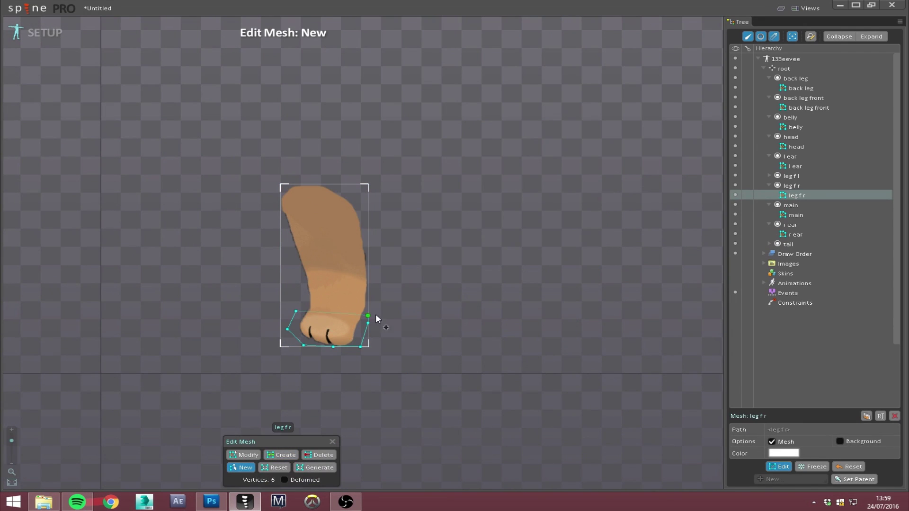
left_click(347, 189)
left_click(292, 184)
left_click(281, 211)
left_click(284, 241)
left_click(298, 275)
left_click(296, 311)
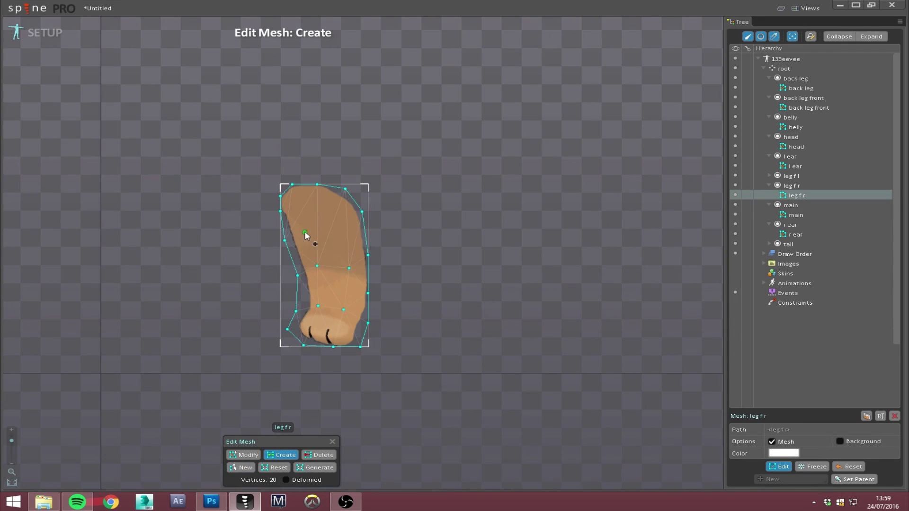
left_click(332, 442)
Mesh the leg f l image with a traced outline and interior vertices
left_click(406, 288)
left_click(779, 466)
left_click(241, 467)
left_click(361, 297)
left_click(434, 355)
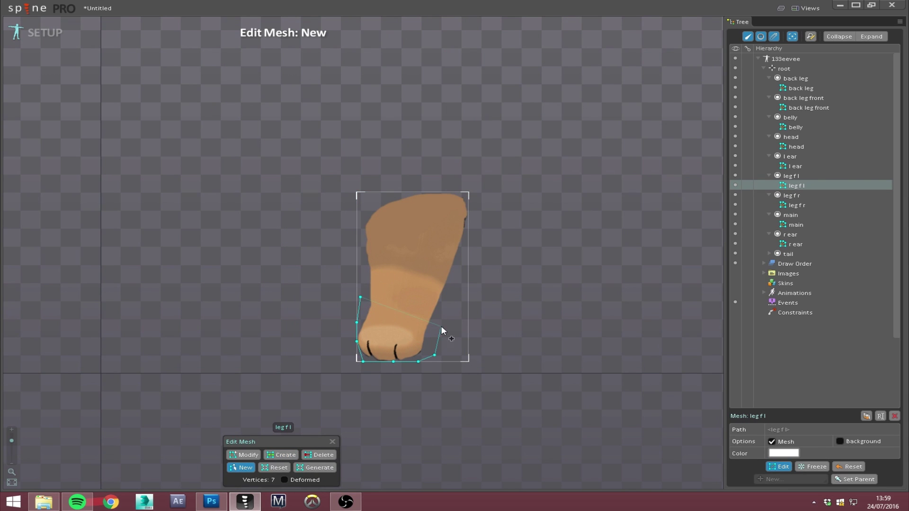
left_click(441, 327)
left_click(468, 255)
left_click(462, 192)
left_click(357, 221)
left_click(360, 298)
left_click(406, 260)
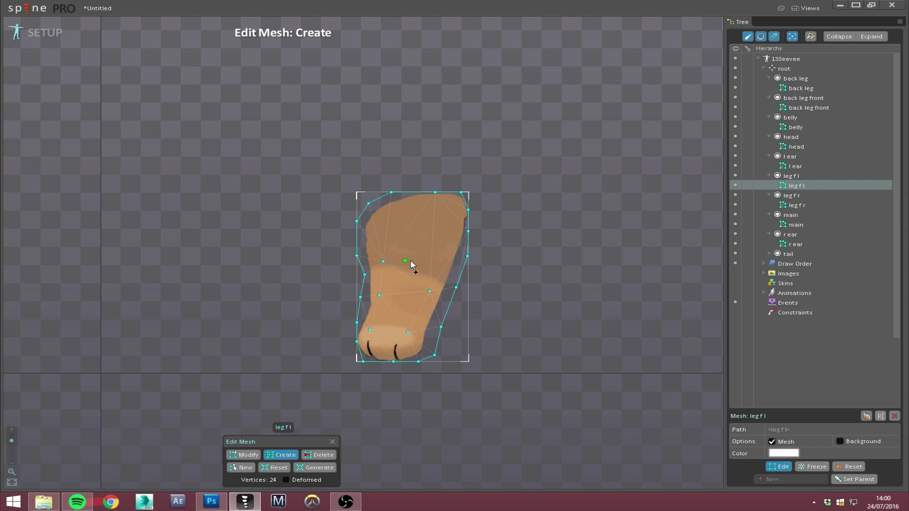
Trace hull vertices around the tail image's outline
scroll(410, 263, "down", 3)
left_click(654, 51)
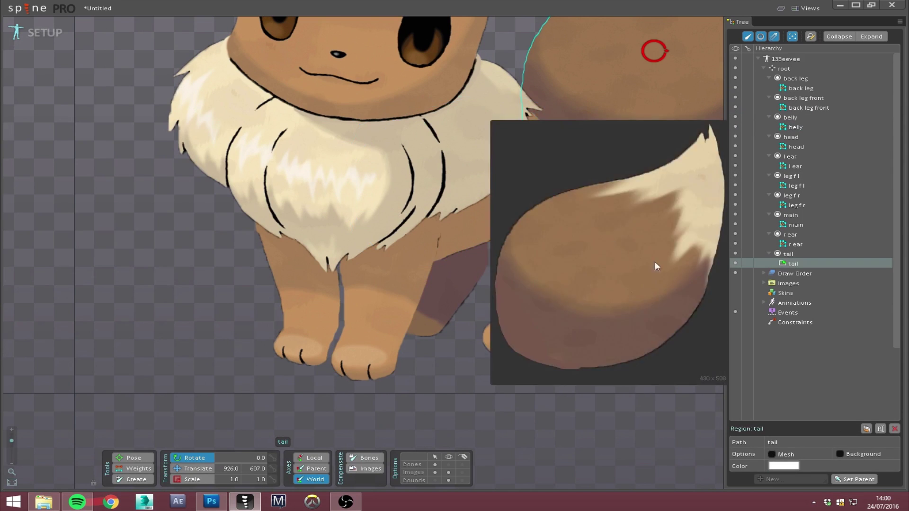
left_click(241, 467)
left_click(276, 334)
left_click(335, 369)
left_click(437, 368)
left_click(516, 314)
left_click(542, 232)
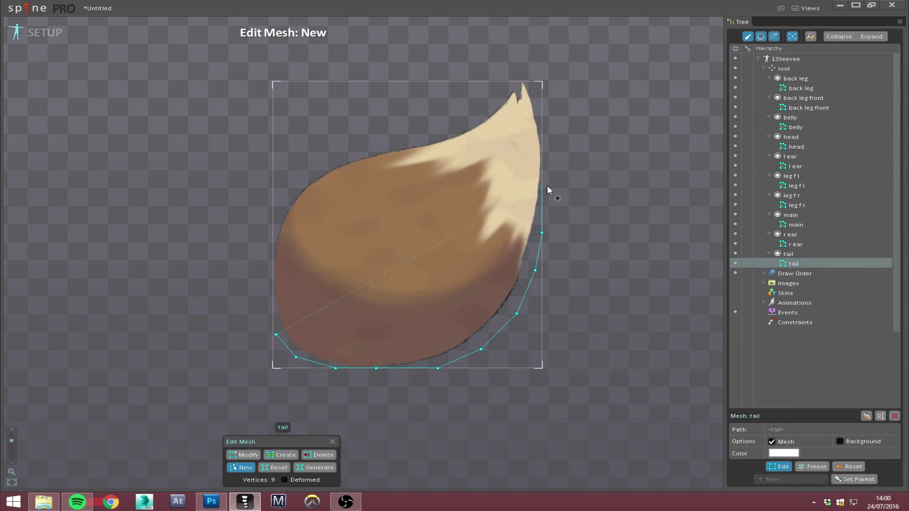
left_click(542, 186)
left_click(522, 82)
left_click(414, 134)
Add extra vertices, including three interior ones, inside the tail mesh
left_click(272, 204)
left_click(276, 334)
left_click(356, 308)
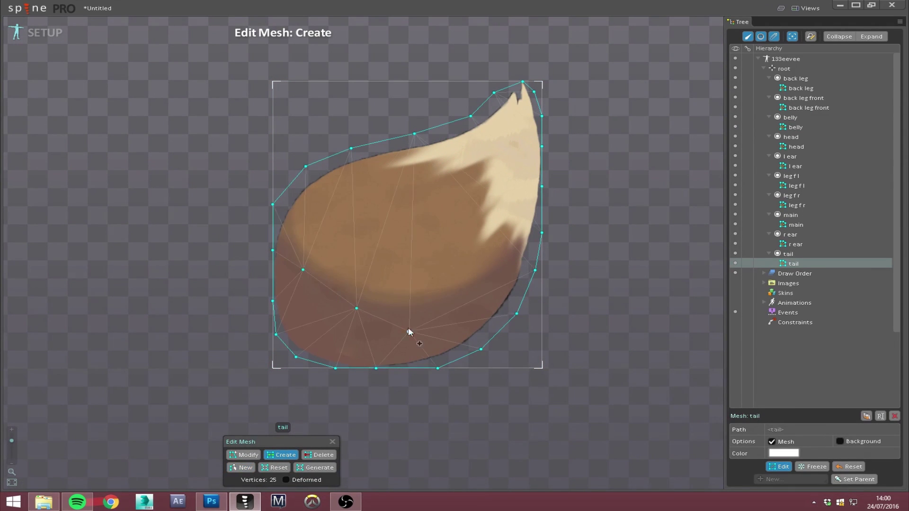
left_click(315, 191)
left_click(387, 238)
left_click(447, 279)
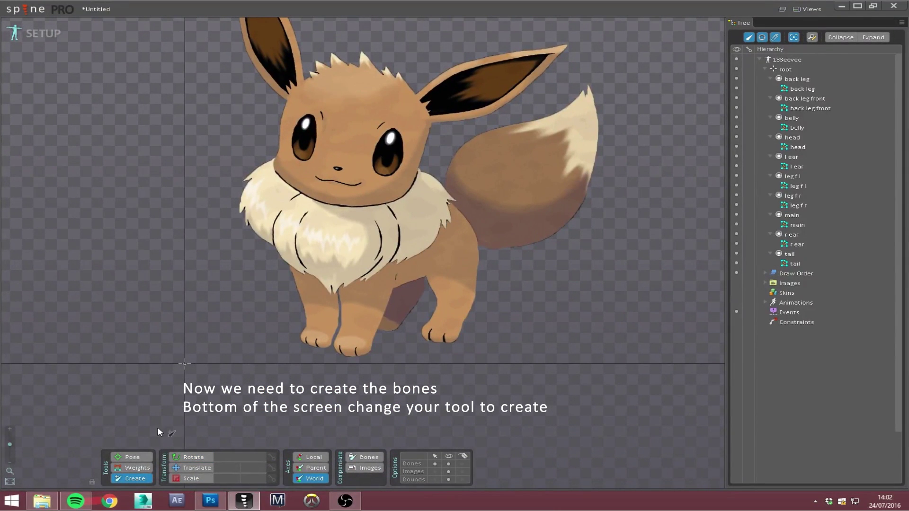
Create a chest bone with bone2 and bone3 chained down the rightmost leg to the paw
left_click(137, 479)
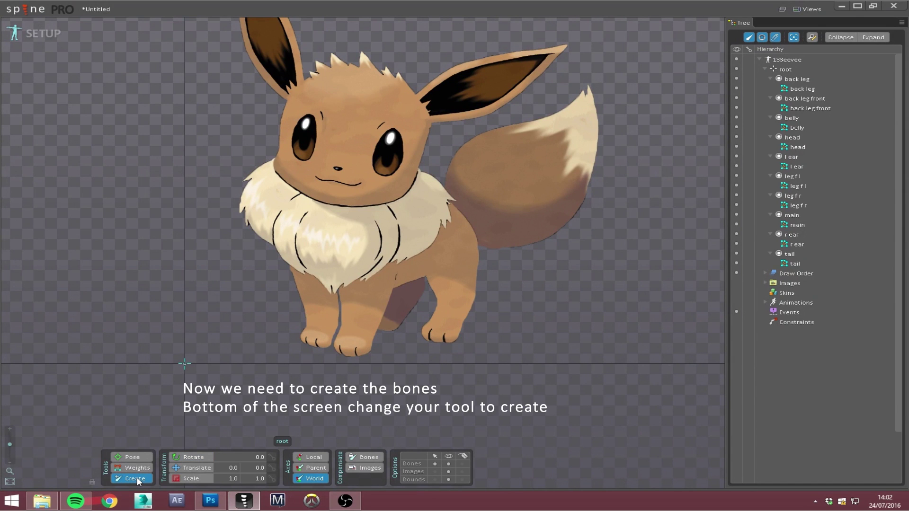
scroll(398, 261, "up", 1)
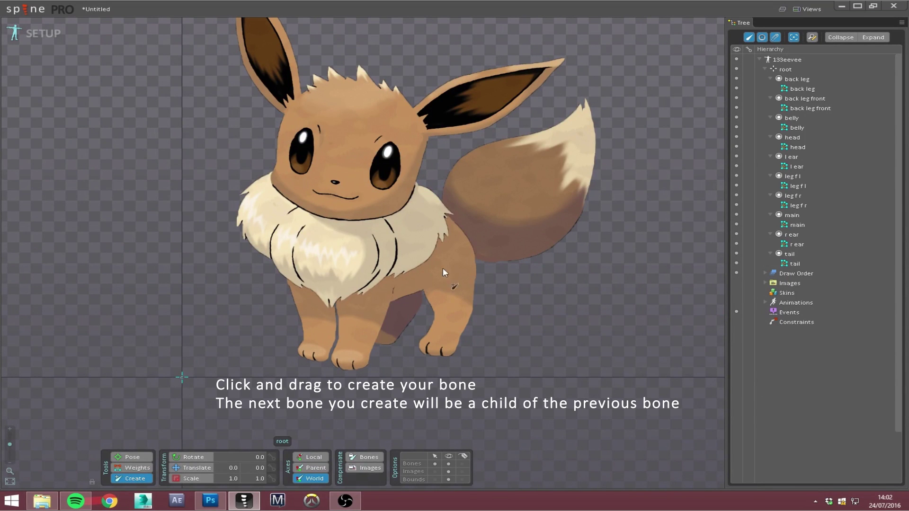
left_click(445, 255)
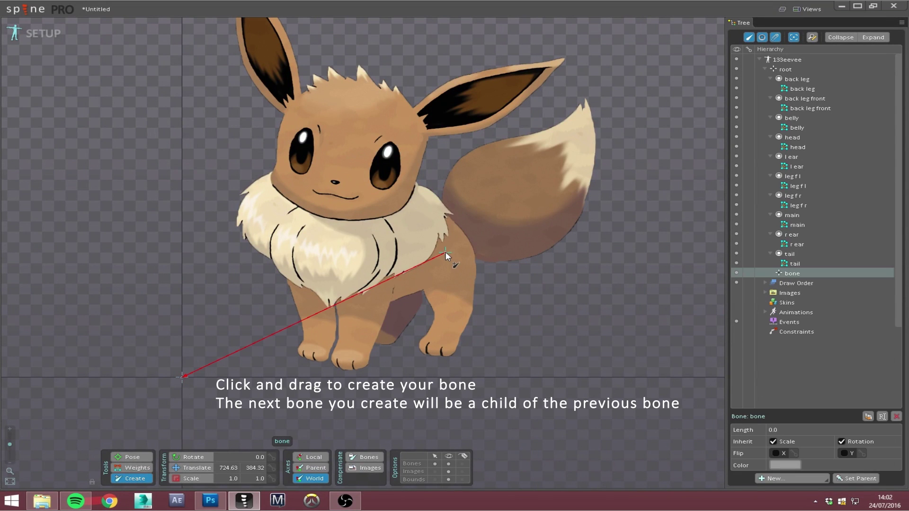
left_click_drag(448, 261, 449, 286)
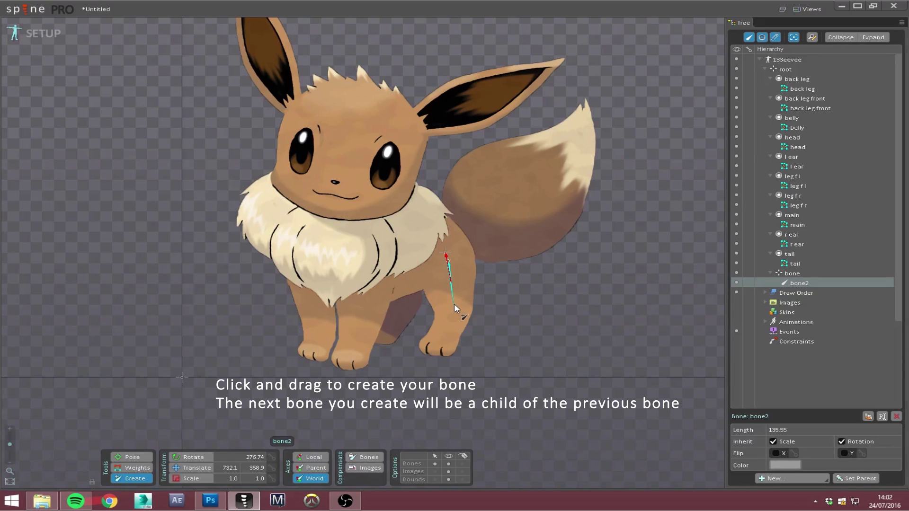
left_click_drag(454, 311, 437, 352)
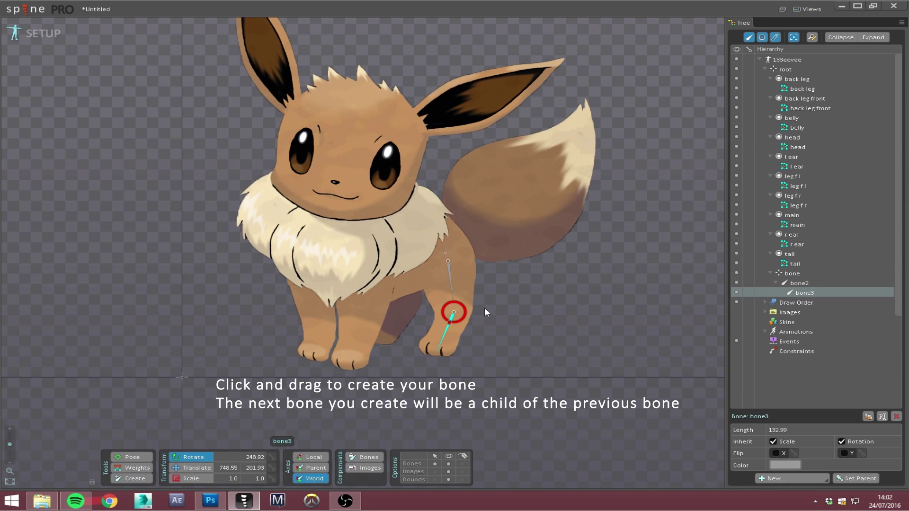
left_click(444, 252)
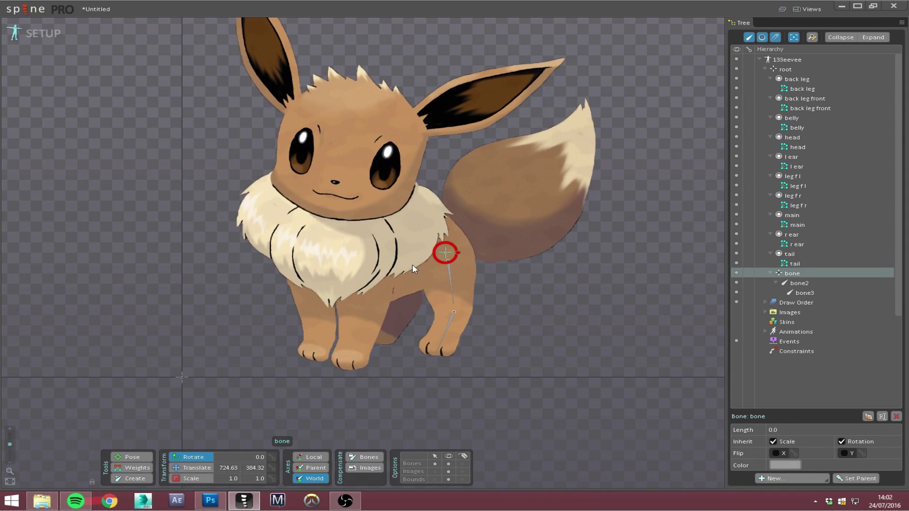
left_click(132, 478)
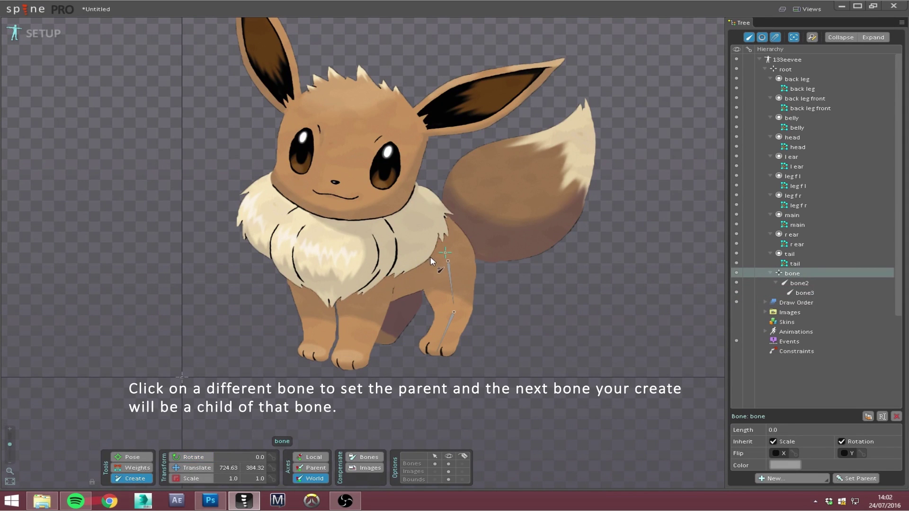
Draw bones from the chest into the legs and start a bone chain into the tail
left_click_drag(445, 254, 377, 277)
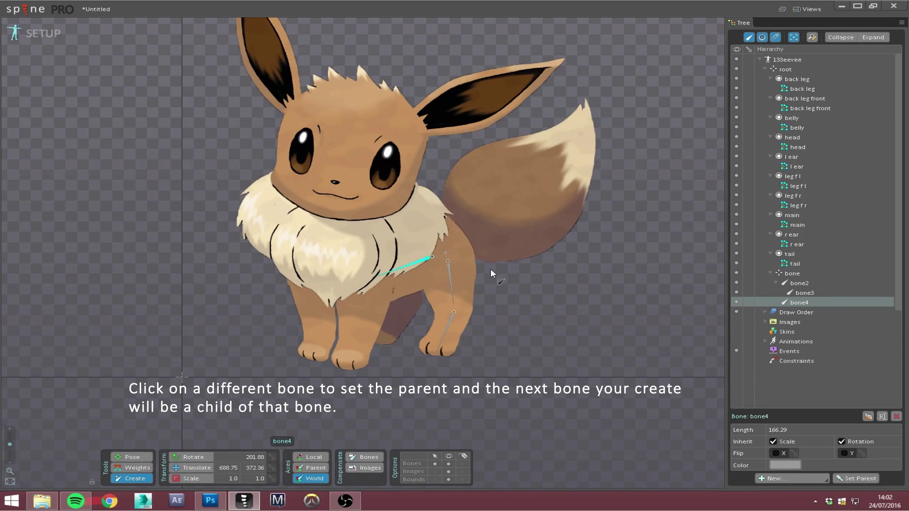
left_click(444, 252)
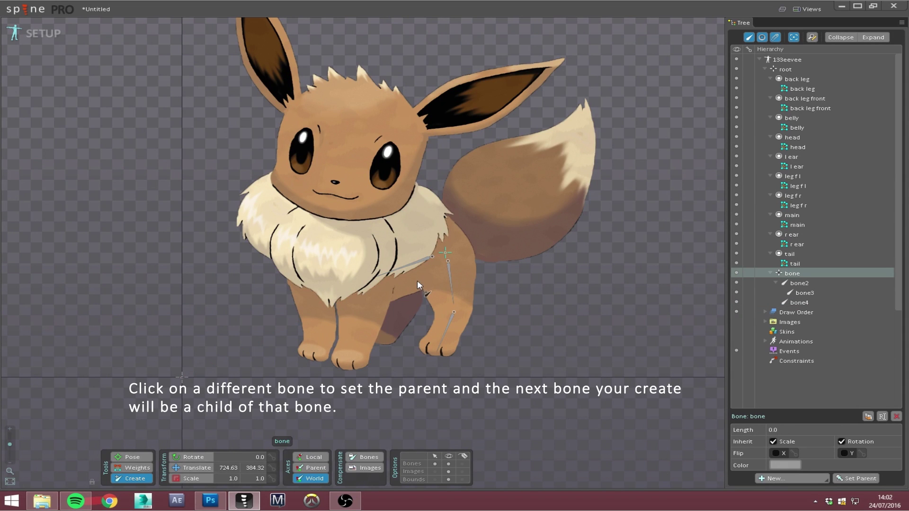
left_click_drag(417, 271, 385, 334)
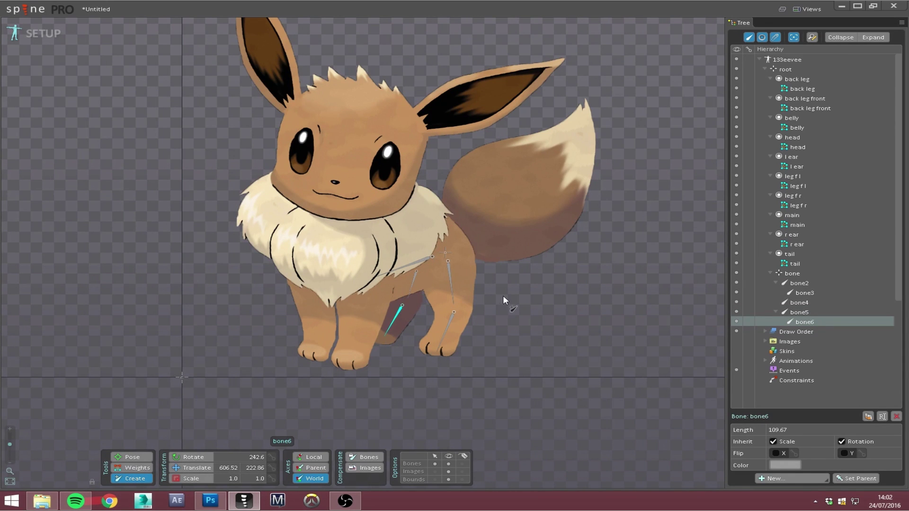
left_click(446, 255)
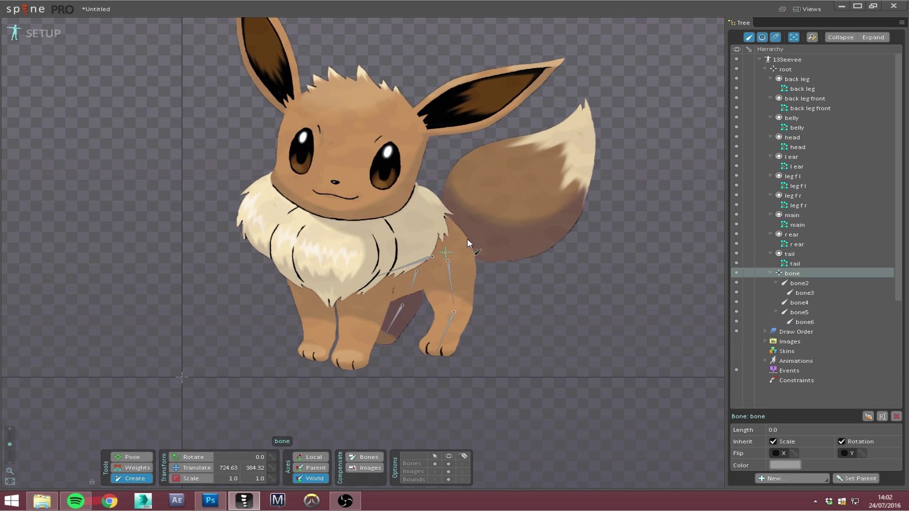
mouse_move(465, 239)
left_mouse_down()
mouse_move(563, 152)
mouse_move(586, 101)
left_mouse_up()
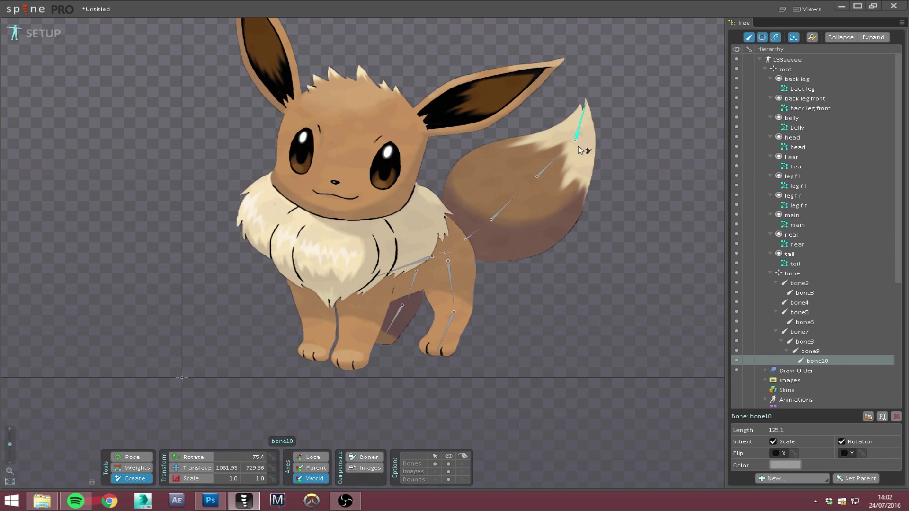
left_click(406, 265)
left_click_drag(362, 268, 351, 365)
left_click(391, 271)
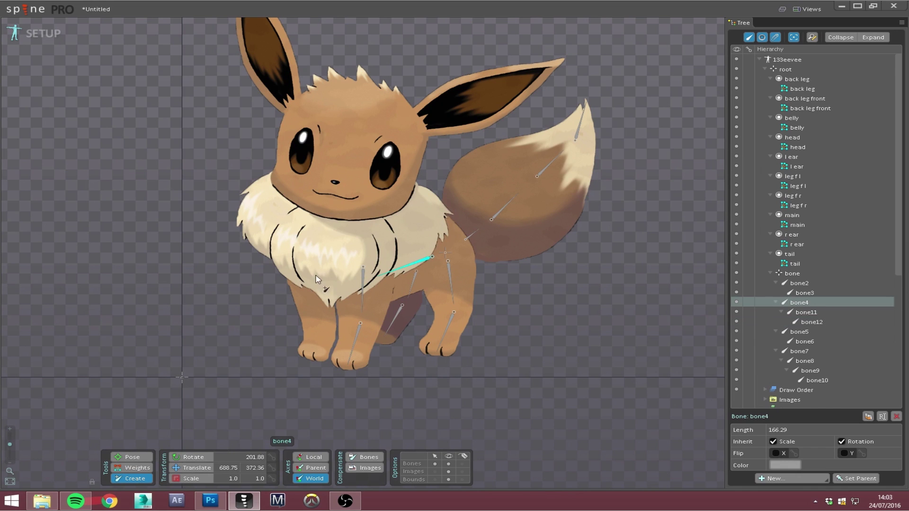
left_click_drag(306, 268, 312, 356)
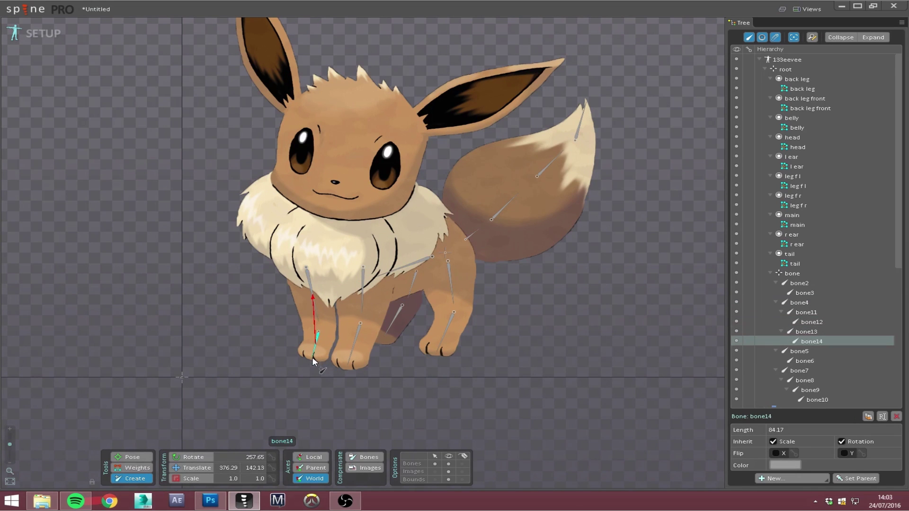
Add bones down the chest fur, up into the head, and chains into both ears
left_click(391, 268)
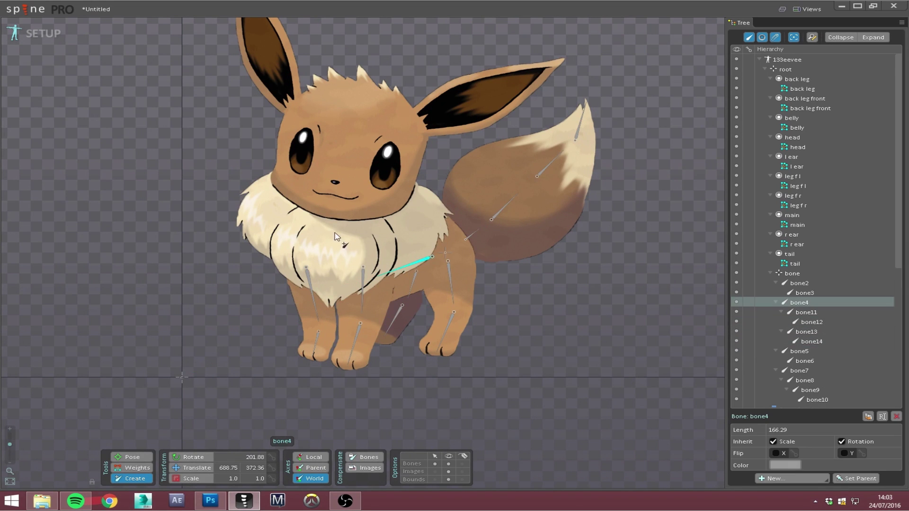
left_click_drag(334, 231, 335, 290)
key("space")
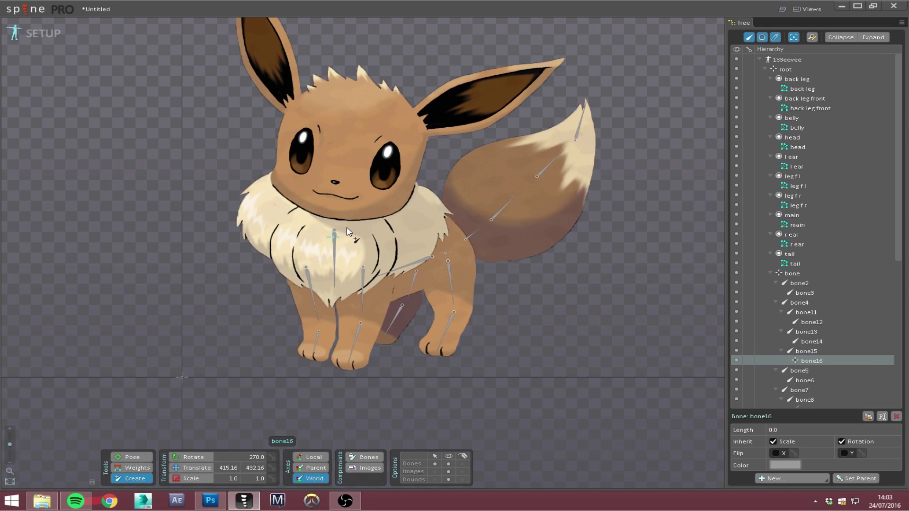
left_click(337, 240)
left_click_drag(335, 209, 351, 136)
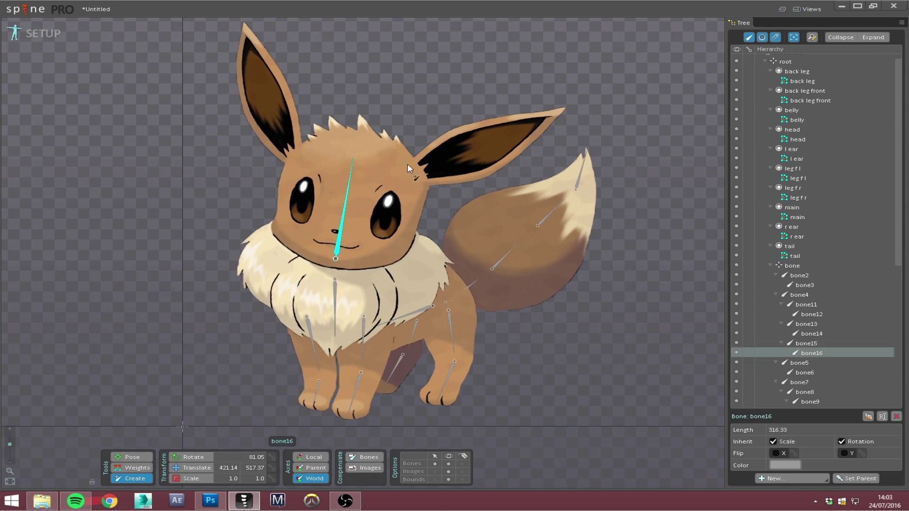
left_click_drag(426, 169, 562, 109)
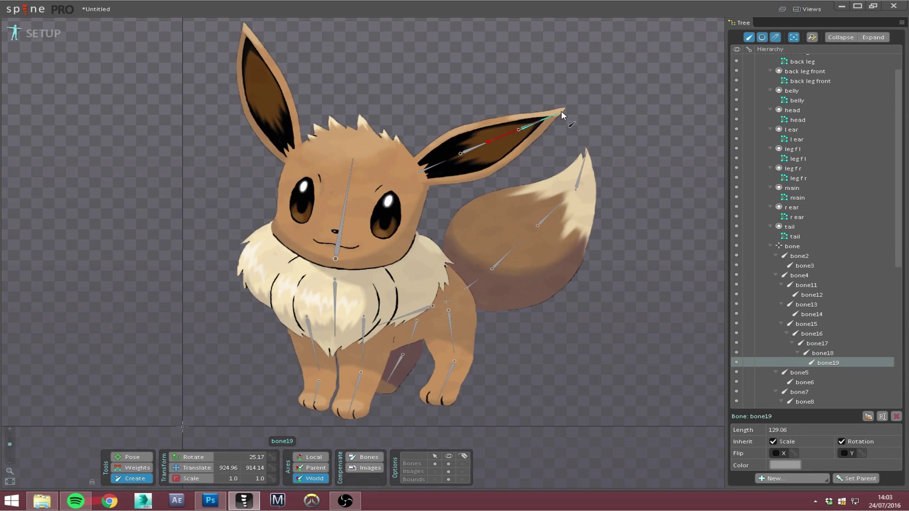
left_click(343, 213)
left_click_drag(291, 151, 256, 77)
left_click_drag(252, 67, 245, 25)
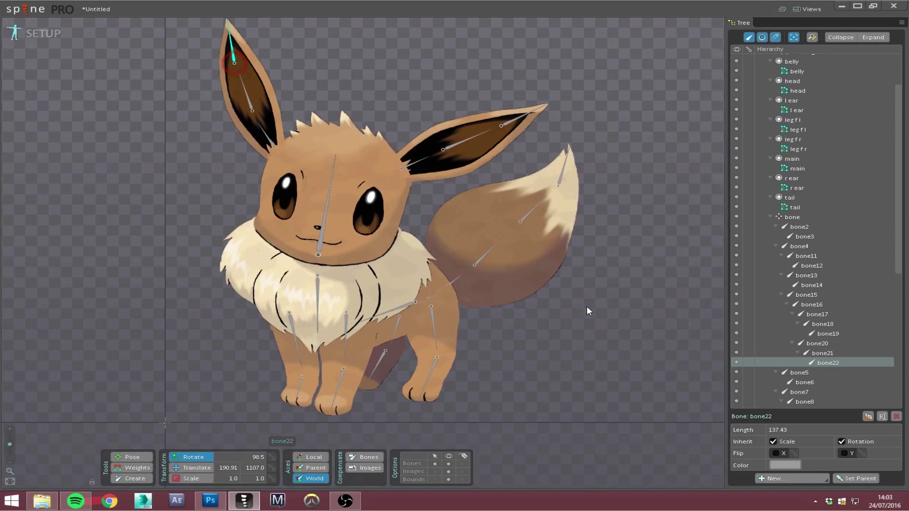
scroll(586, 306, "down", 1)
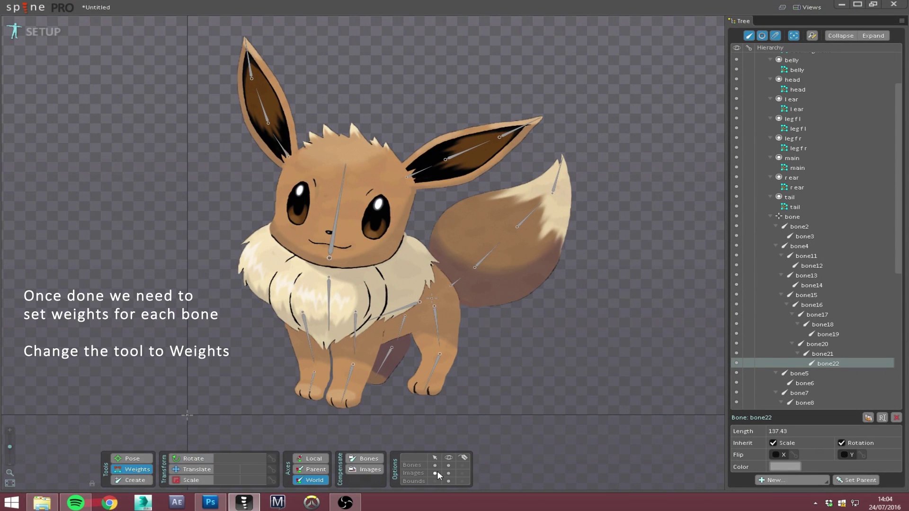
Bind the tail mesh to bone7, bone8, bone9 and bone10 with automatically calculated weights
left_click(496, 287)
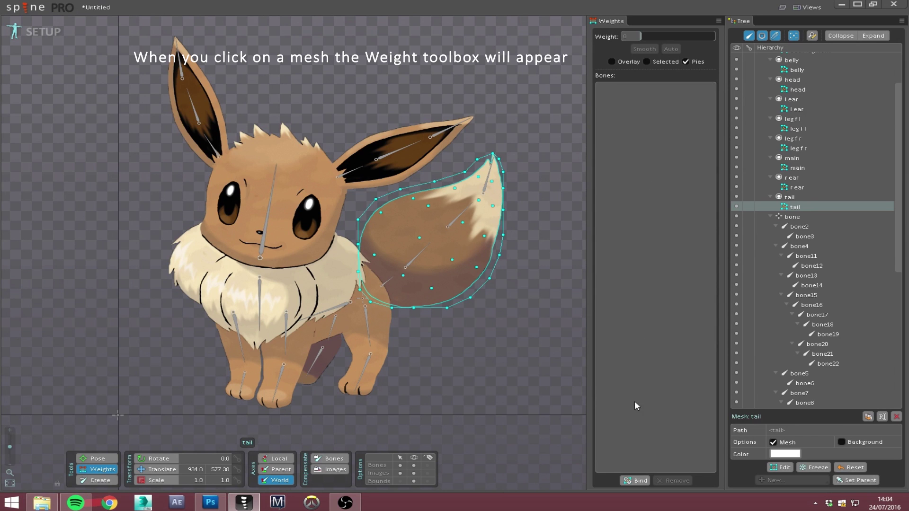
left_click(636, 480)
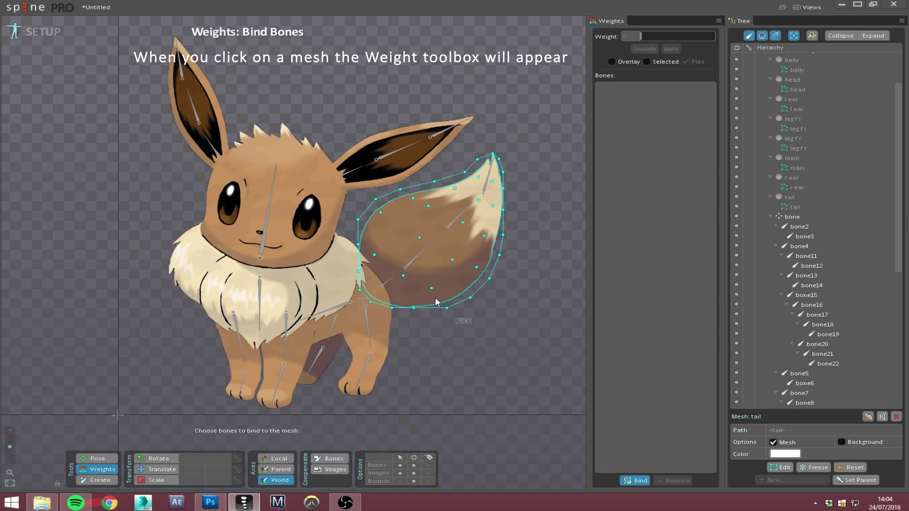
left_click(391, 285)
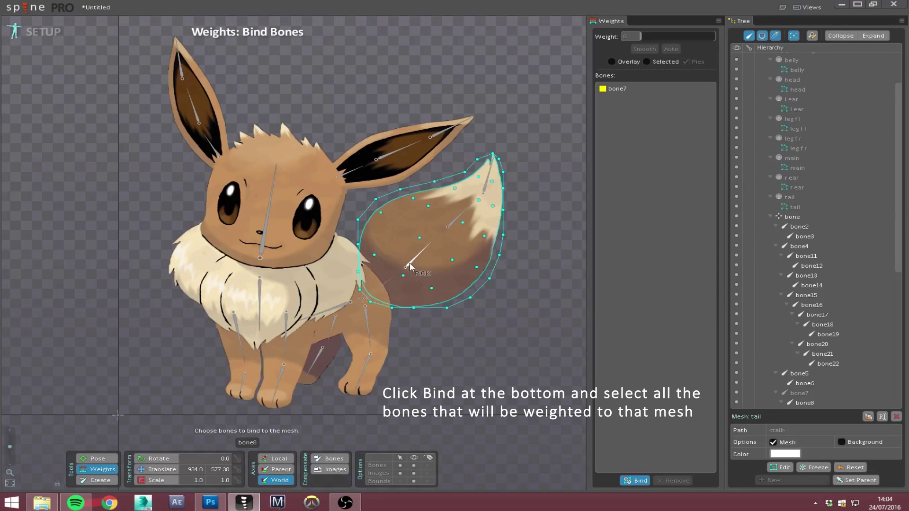
left_click(410, 263)
left_click(461, 220)
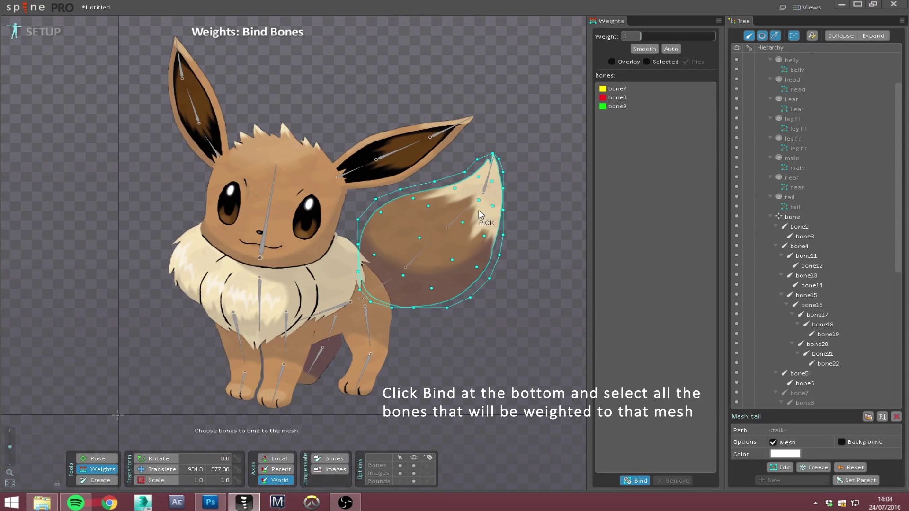
left_click(488, 187)
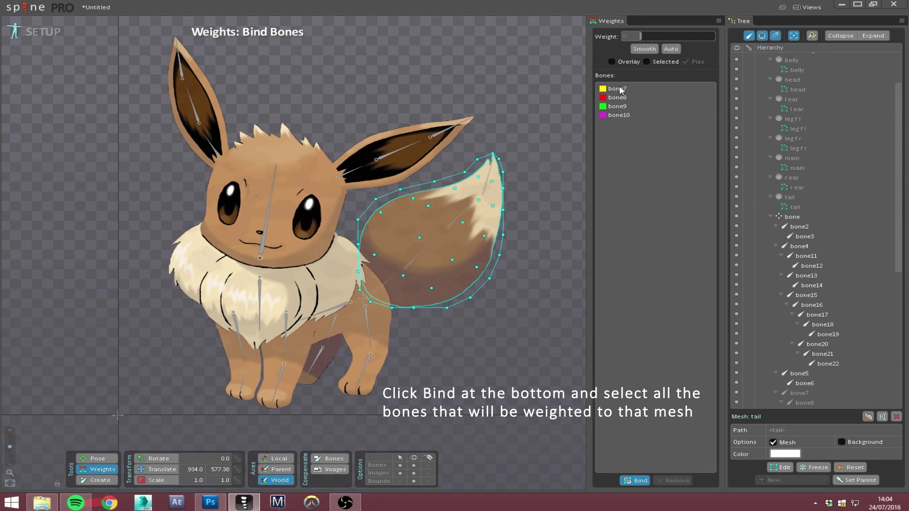
left_click(638, 478)
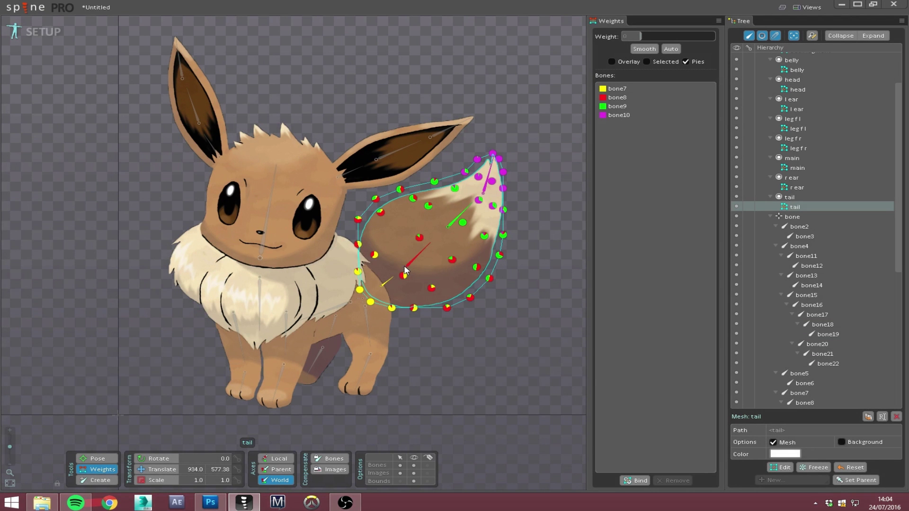
Shift a tail vertex's weight toward bone7, then raise another vertex's bone10 weight
left_click(385, 282)
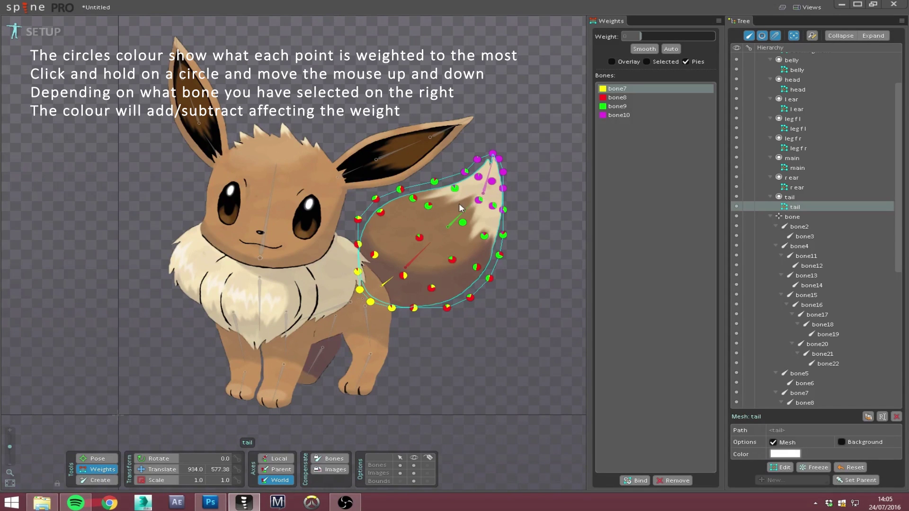
left_click(459, 221)
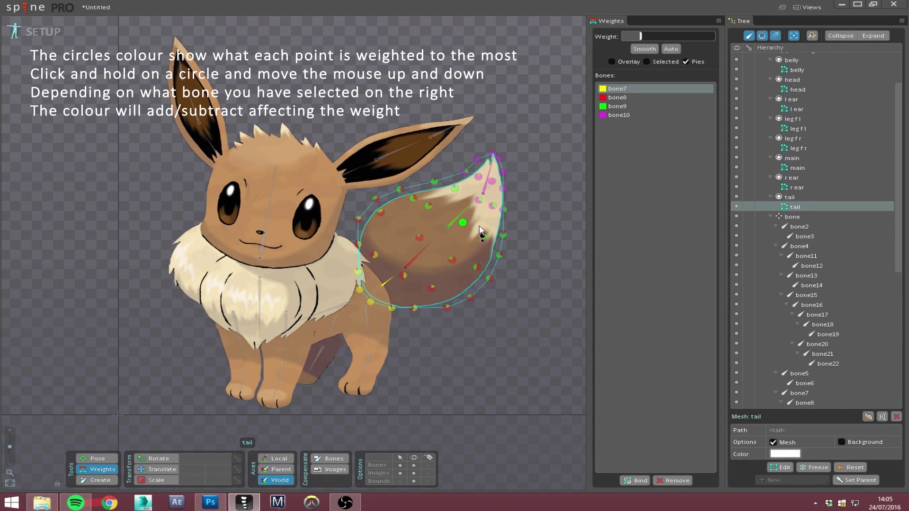
mouse_move(481, 232)
left_mouse_down()
mouse_move(528, 256)
mouse_move(527, 279)
left_mouse_up()
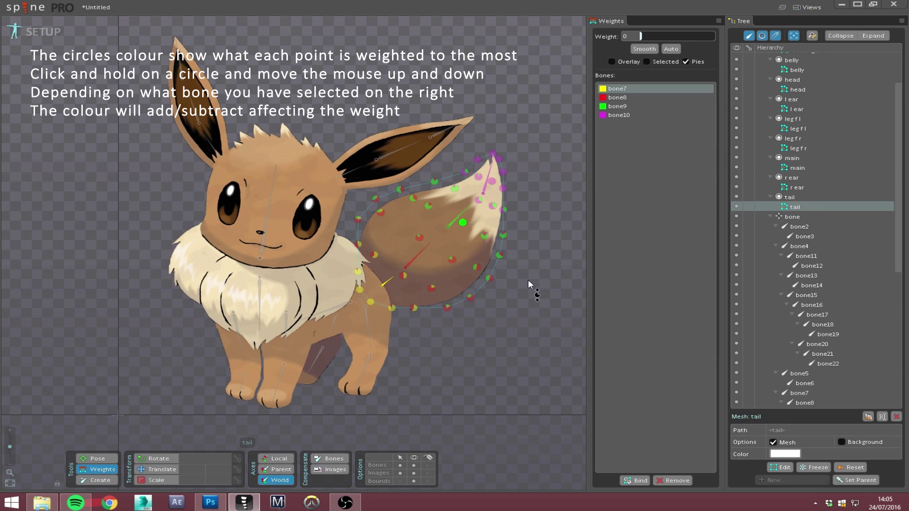
left_click(458, 223)
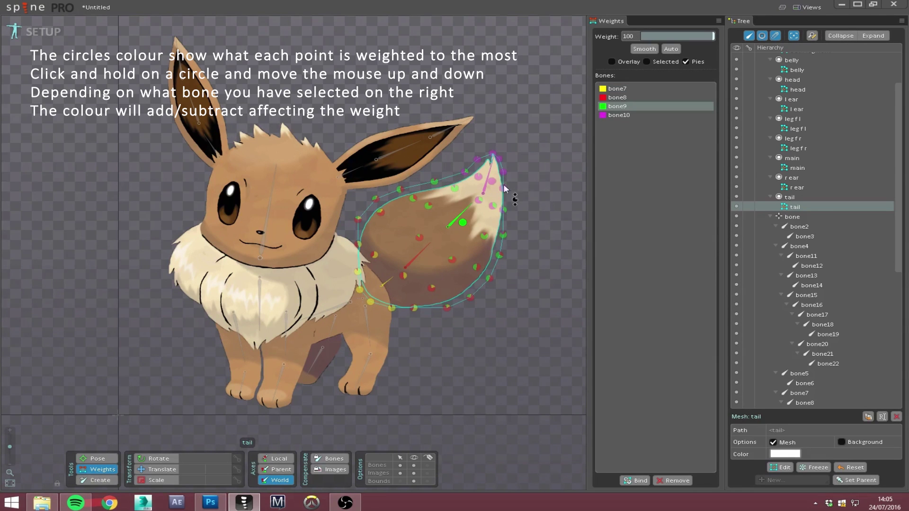
left_click(485, 184)
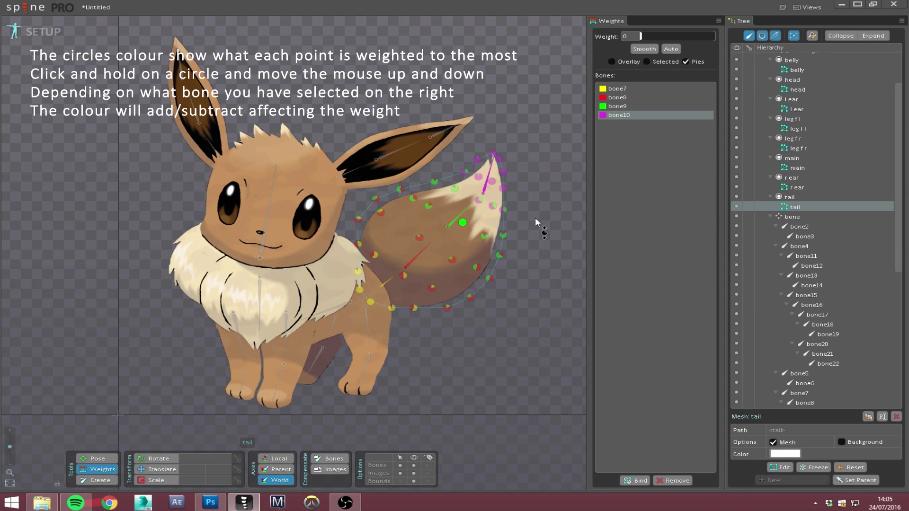
left_click_drag(535, 222, 532, 223)
Increase bone10 weight on two more tail vertices and remove bone8 weight from an upper-edge vertex
left_click(428, 205)
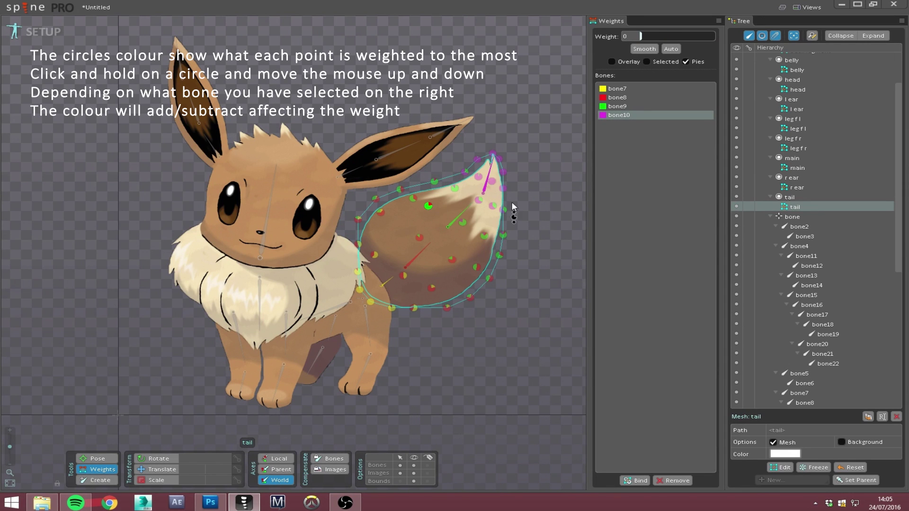
left_click_drag(538, 197, 550, 191)
left_click(455, 190)
left_click_drag(455, 189, 513, 183)
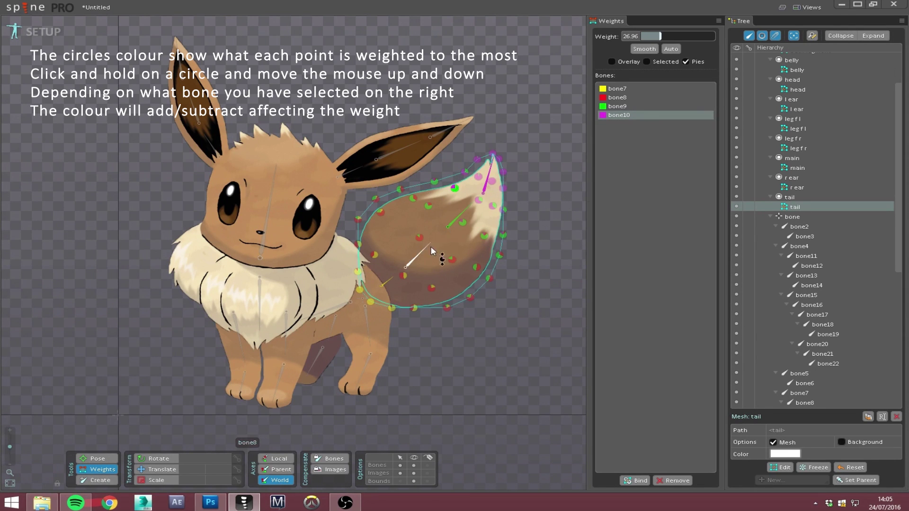
left_click(423, 254)
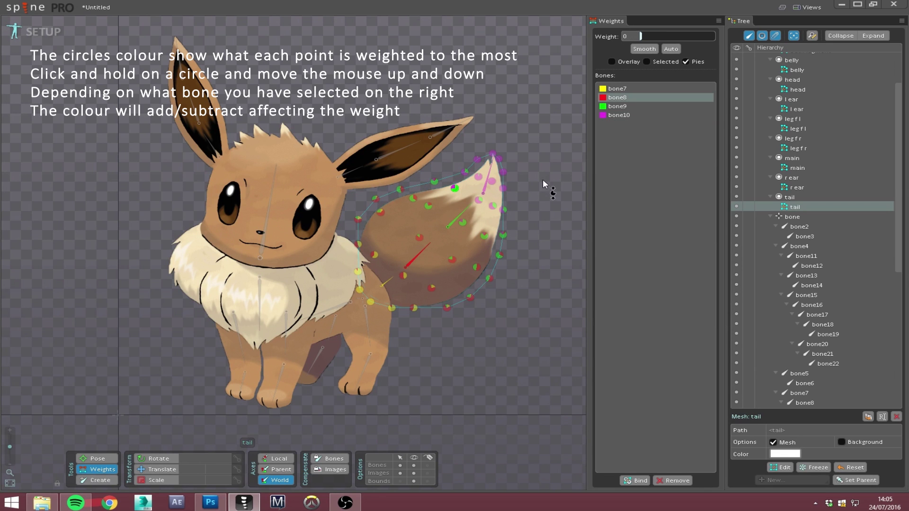
left_click(435, 183)
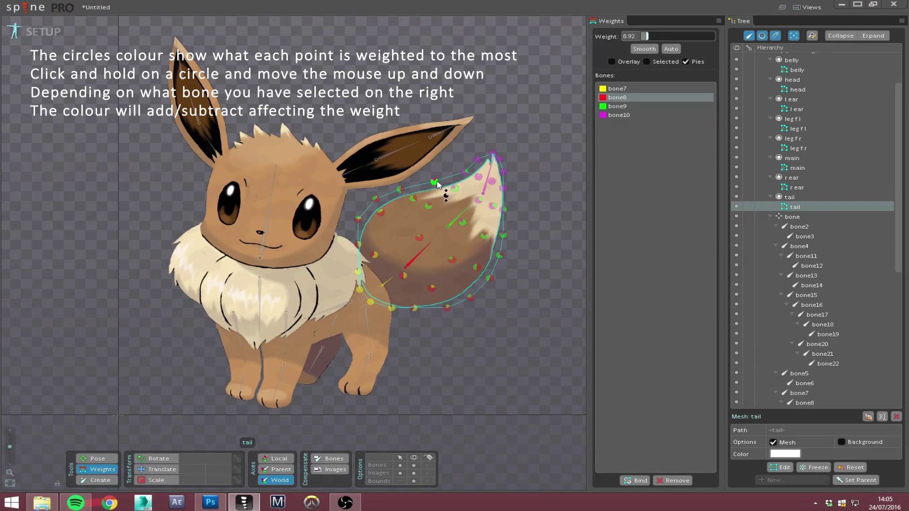
left_click_drag(437, 184, 528, 189)
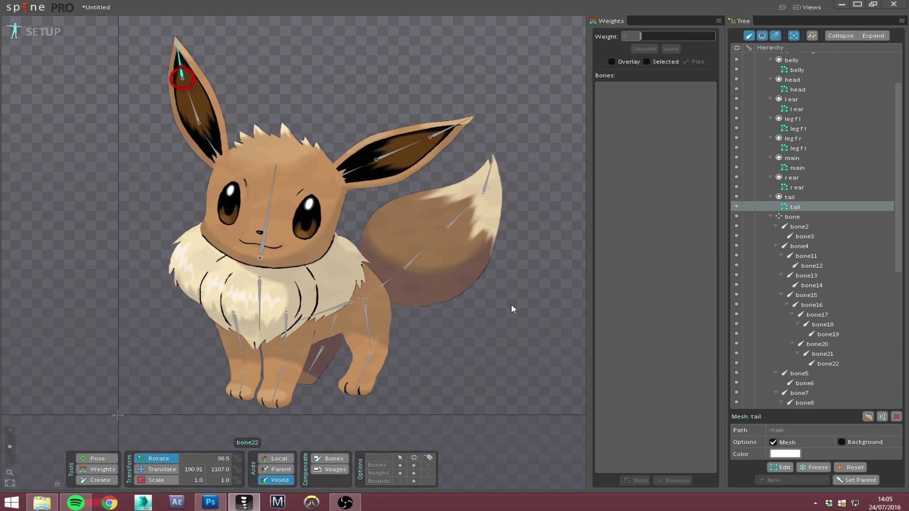
Rotate tail bones bone7, bone8 and bone9 in turn to check the tail mesh bends with them
left_click(386, 283)
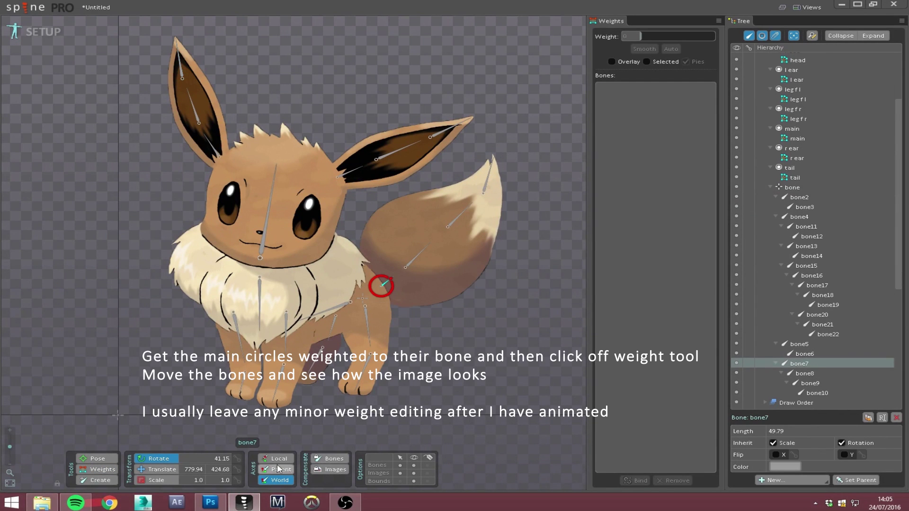
mouse_move(482, 312)
left_mouse_down()
mouse_move(475, 290)
mouse_move(503, 306)
mouse_move(525, 352)
mouse_move(515, 331)
left_mouse_up()
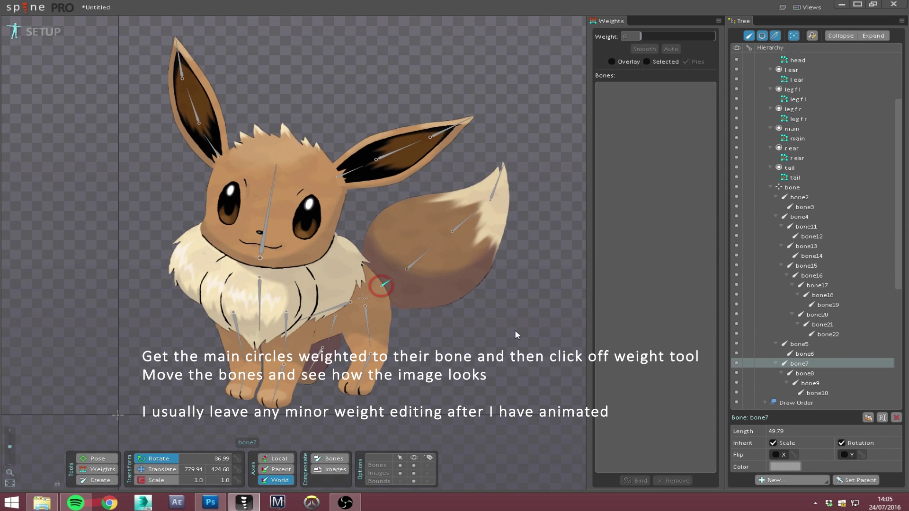
left_click(414, 263)
mouse_move(518, 296)
left_mouse_down()
mouse_move(515, 248)
mouse_move(528, 289)
mouse_move(560, 323)
mouse_move(555, 296)
mouse_move(470, 244)
left_mouse_up()
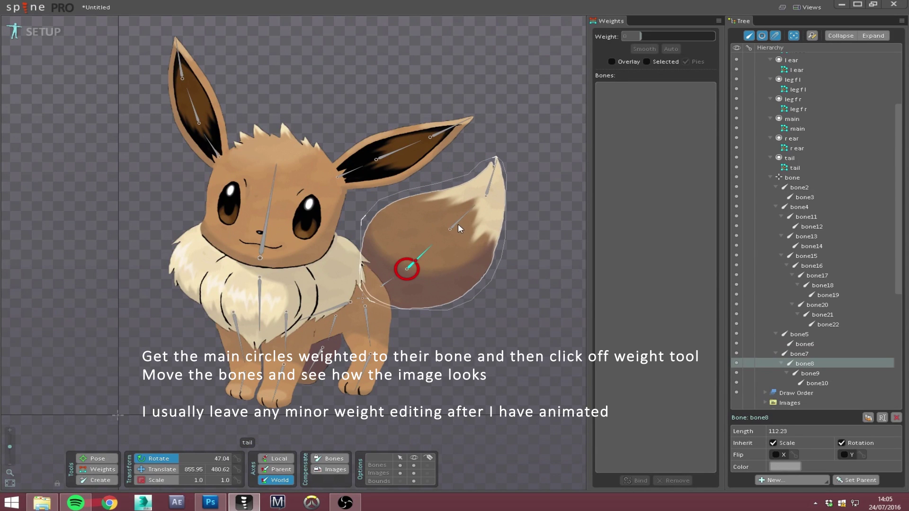
left_click(458, 223)
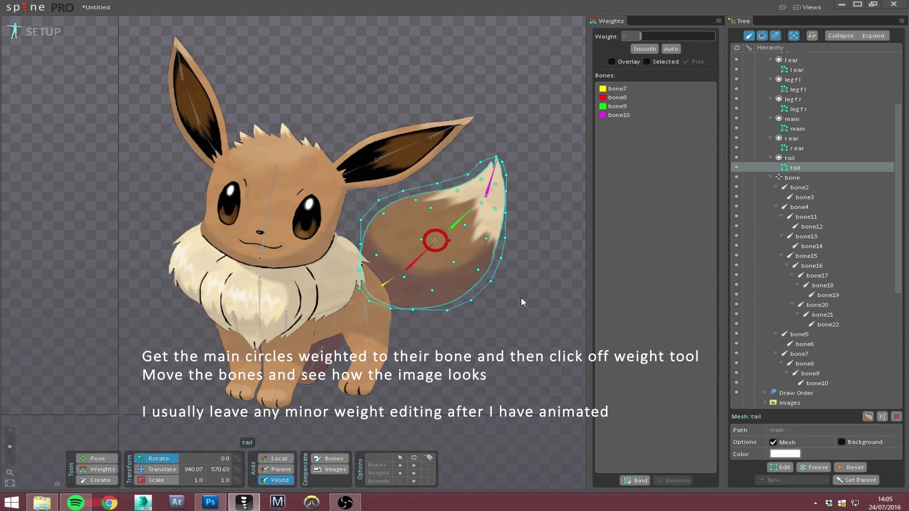
left_click(520, 298)
left_click(459, 218)
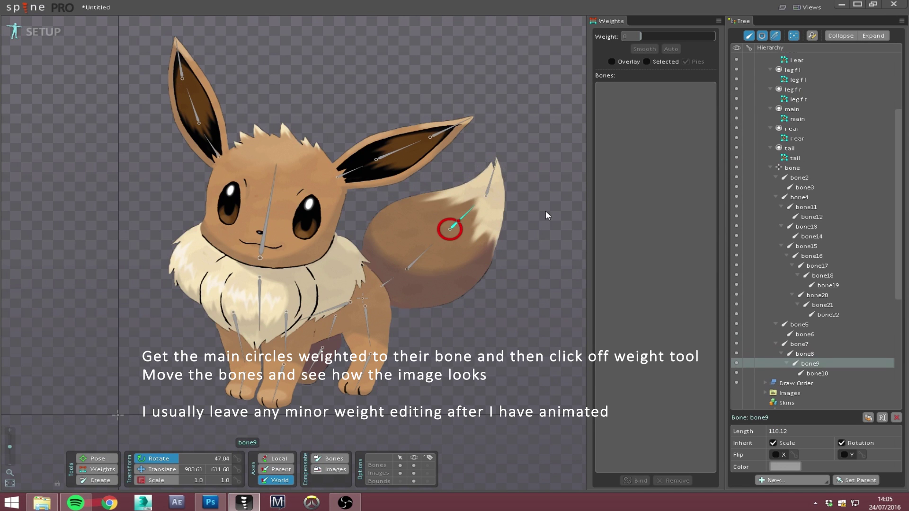
mouse_move(545, 211)
left_mouse_down()
mouse_move(561, 258)
mouse_move(535, 220)
mouse_move(496, 199)
mouse_move(558, 229)
mouse_move(547, 192)
mouse_move(564, 199)
mouse_move(585, 254)
mouse_move(558, 209)
left_mouse_up()
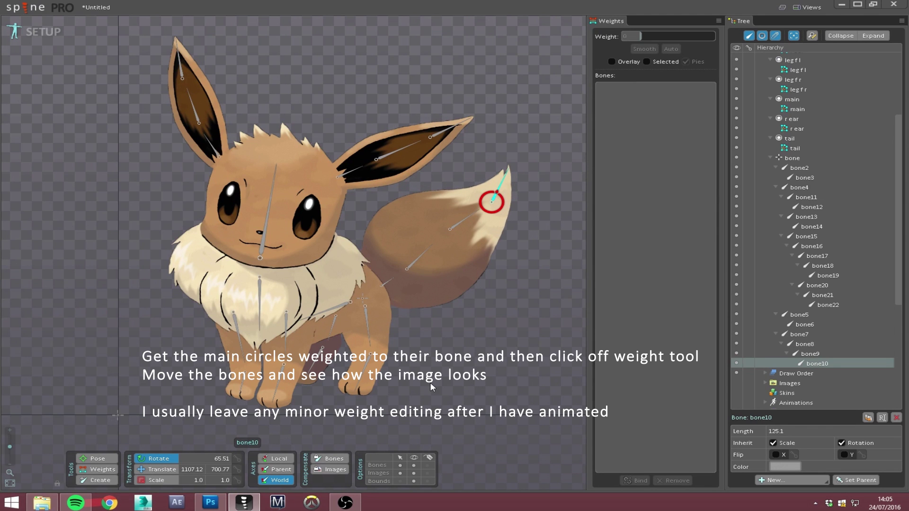
Bind the back leg front mesh to bone2 and bone3 with automatic weights
left_click(362, 336)
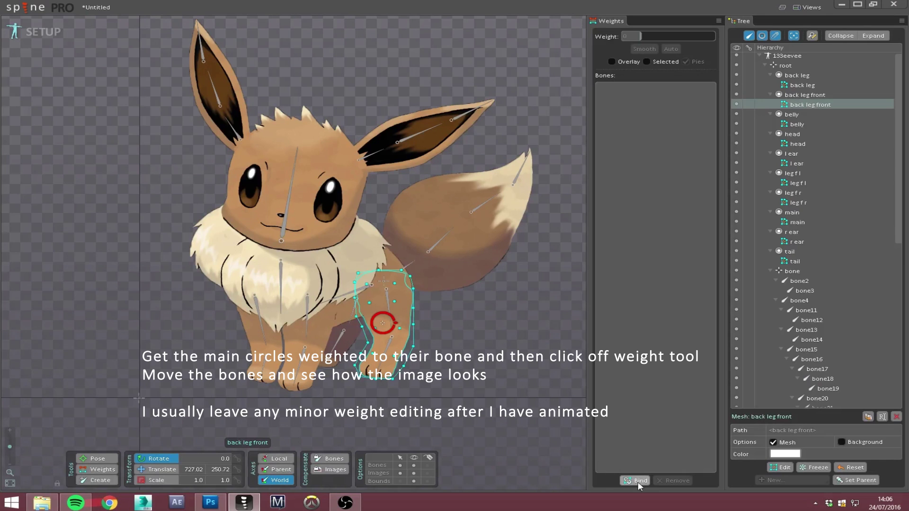
left_click(638, 479)
left_click(388, 305)
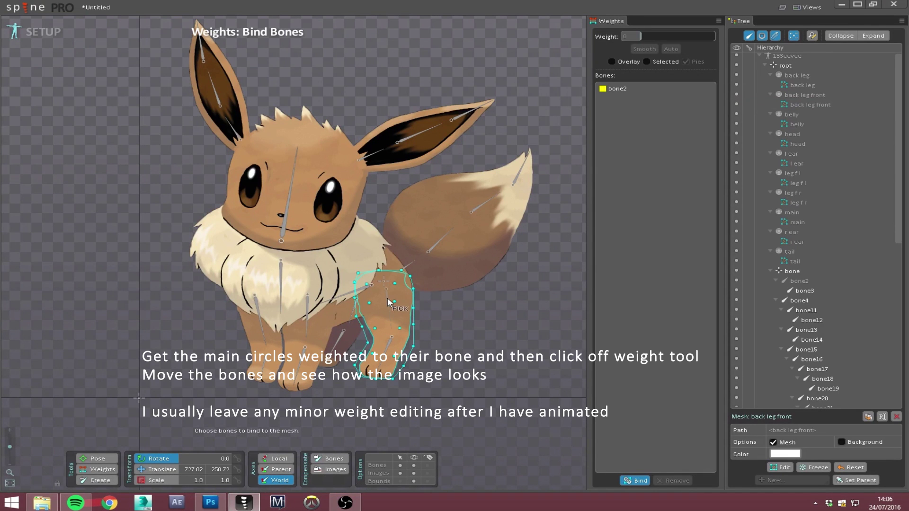
left_click(389, 352)
left_click(635, 479)
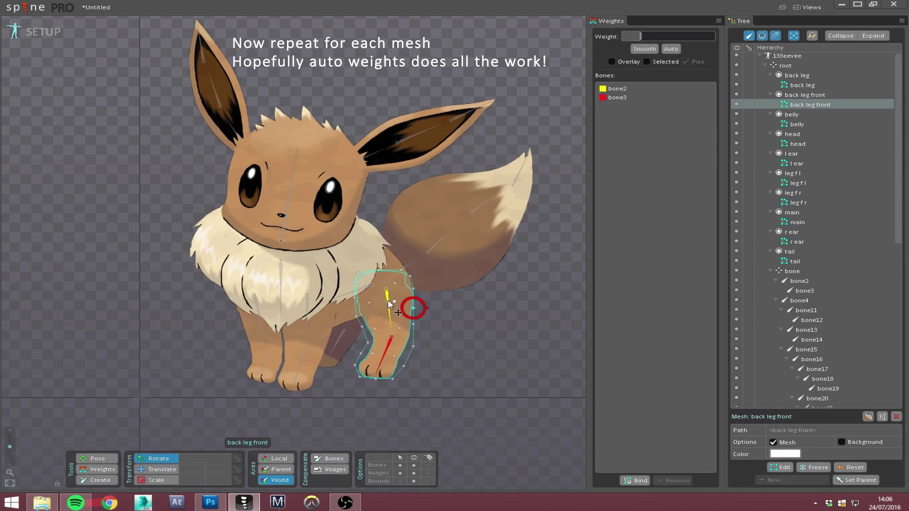
Bind the back leg mesh to its leg bones with automatic weights and inspect bone5's weights
left_click(344, 338)
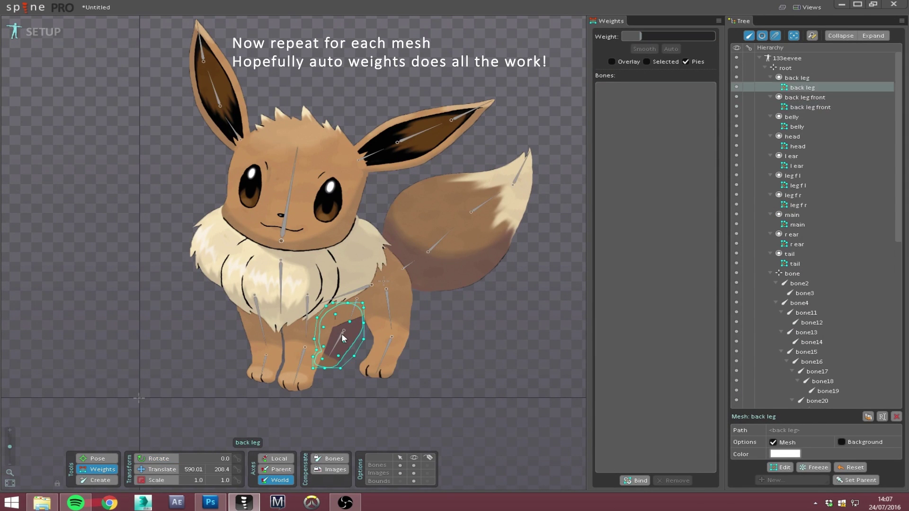
left_click(354, 308)
left_click(342, 339)
key("Return")
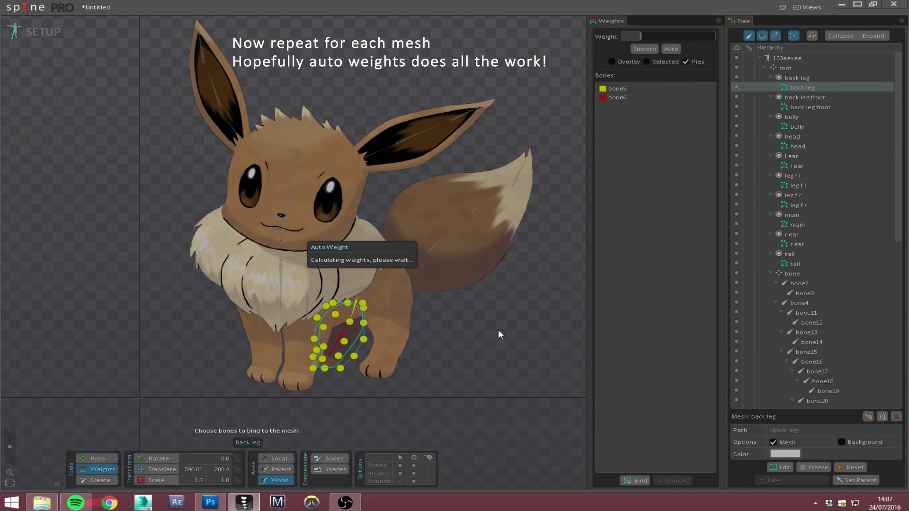
scroll(368, 334, "up", 2)
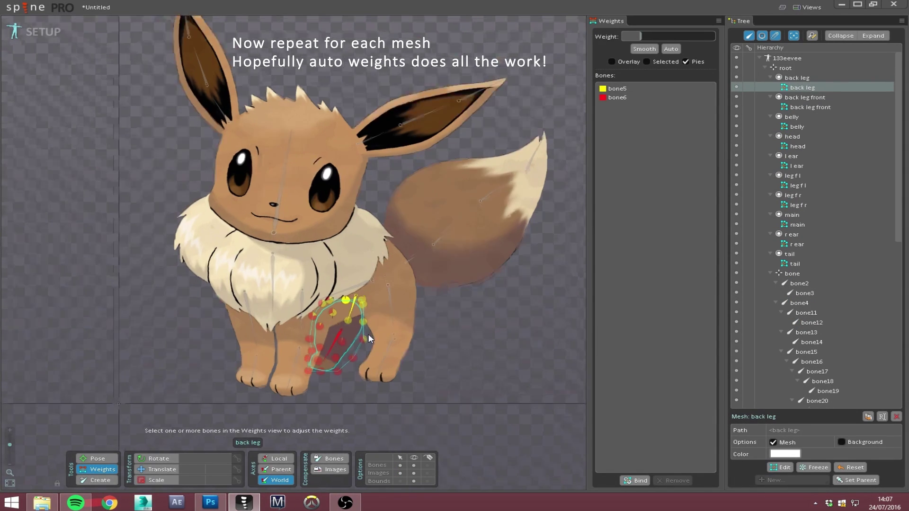
left_click(308, 293)
Bind the leg f l mesh to bone11 and bone12 with automatic weights
left_click(489, 367)
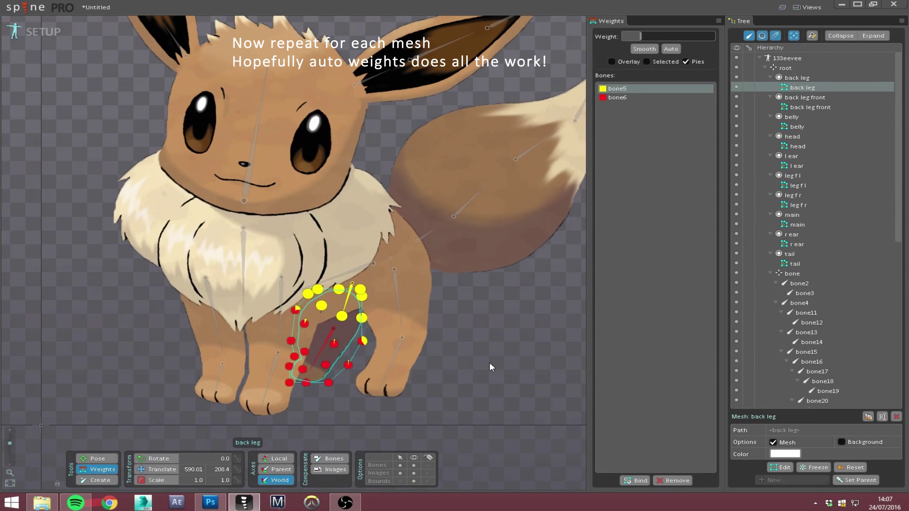
left_click(265, 360)
left_click(281, 303)
left_click(273, 374)
key("Return")
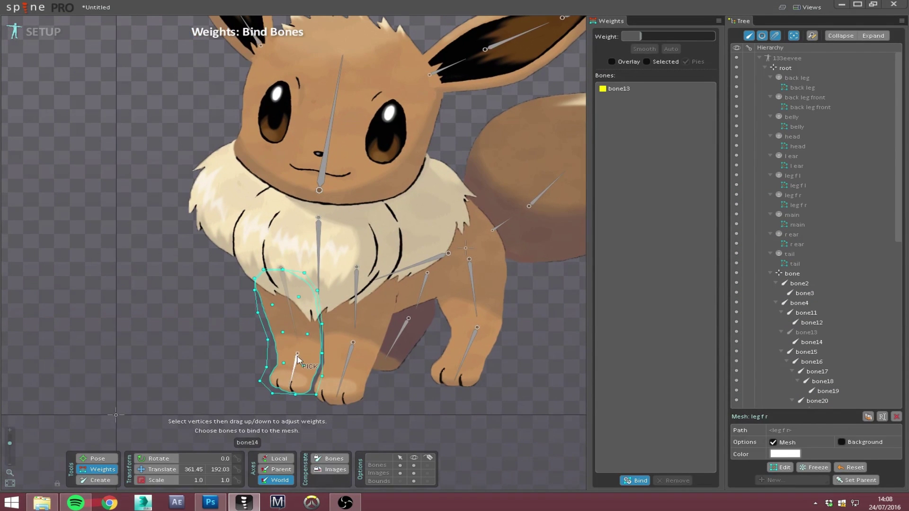
Add bone14 to the leg f r binding and calculate its automatic weights
left_click(296, 356)
key("Return")
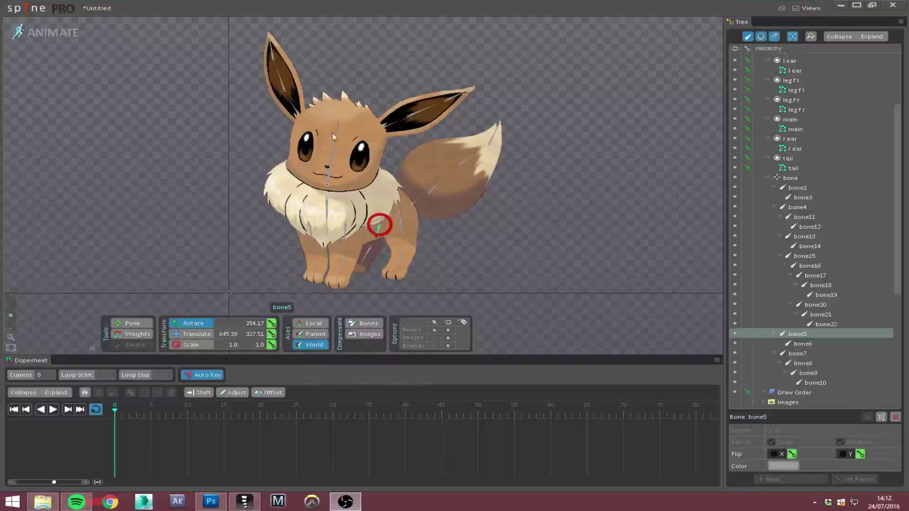
Test moving and rotating the whole Eevee from its root bone, undoing each change
scroll(319, 196, "up", 2)
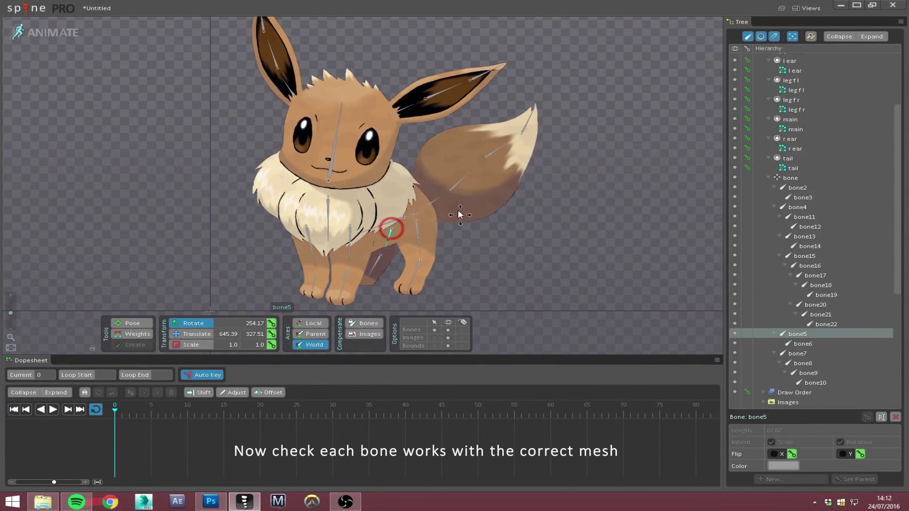
left_click(413, 213)
key("v")
left_click_drag(462, 226, 557, 194)
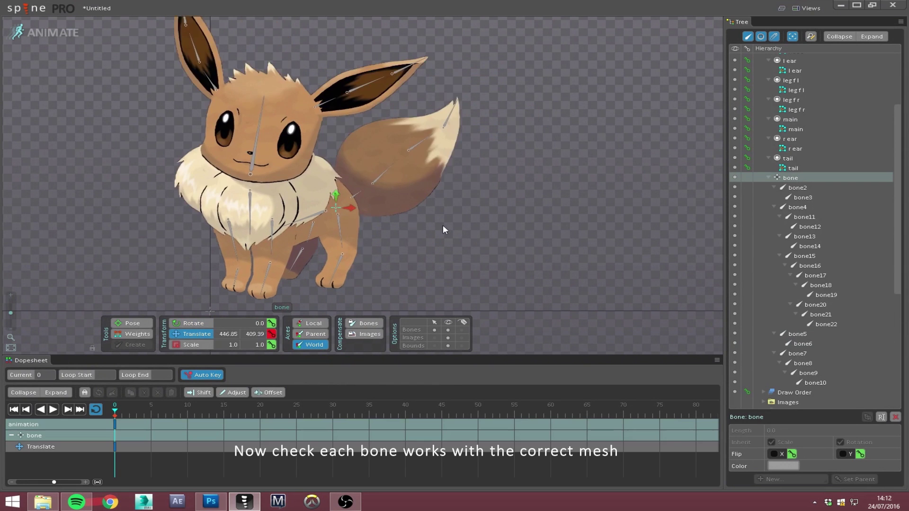
key("ctrl+z")
key("c")
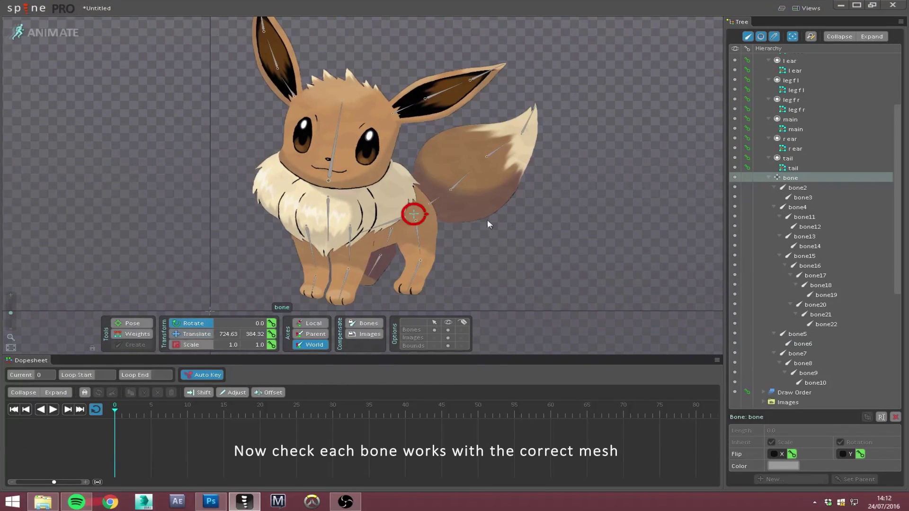
left_click_drag(487, 220, 542, 307)
key("ctrl+z")
key("ctrl+z")
Test-rotate bone4, bone2, bone5 and tail bone8, undoing each pose afterwards
left_click(440, 198)
left_click(408, 219)
left_click_drag(436, 227, 580, 215)
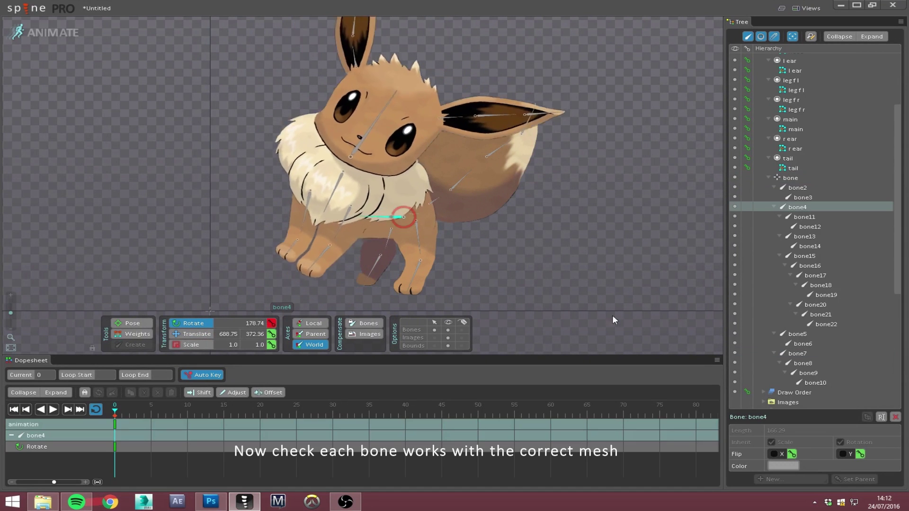
key("ctrl+z")
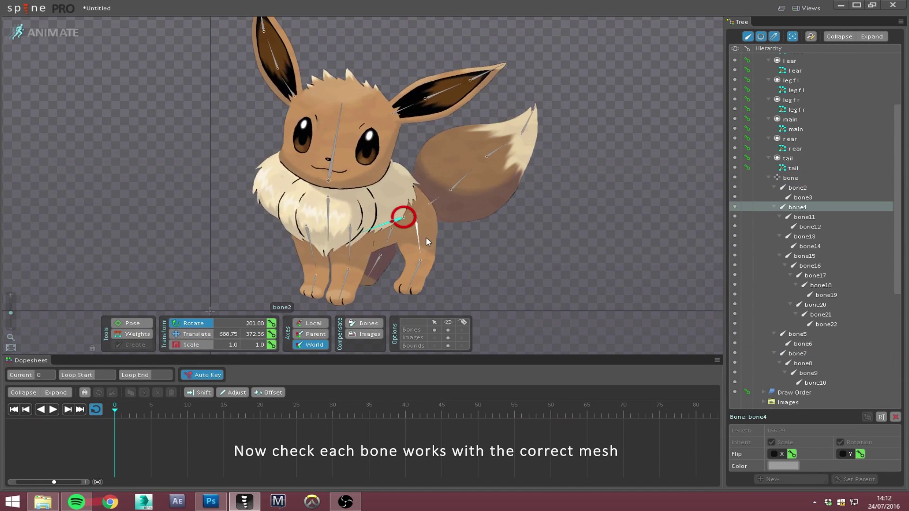
left_click_drag(422, 237, 527, 253)
key("ctrl+z")
key("ctrl+z")
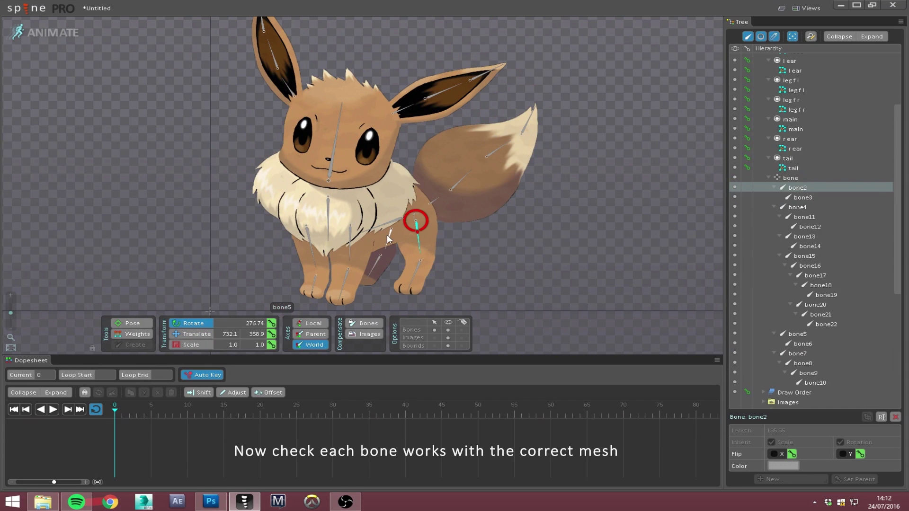
mouse_move(387, 234)
left_mouse_down()
mouse_move(547, 255)
mouse_move(552, 229)
left_mouse_up()
key("ctrl+z")
key("ctrl+z")
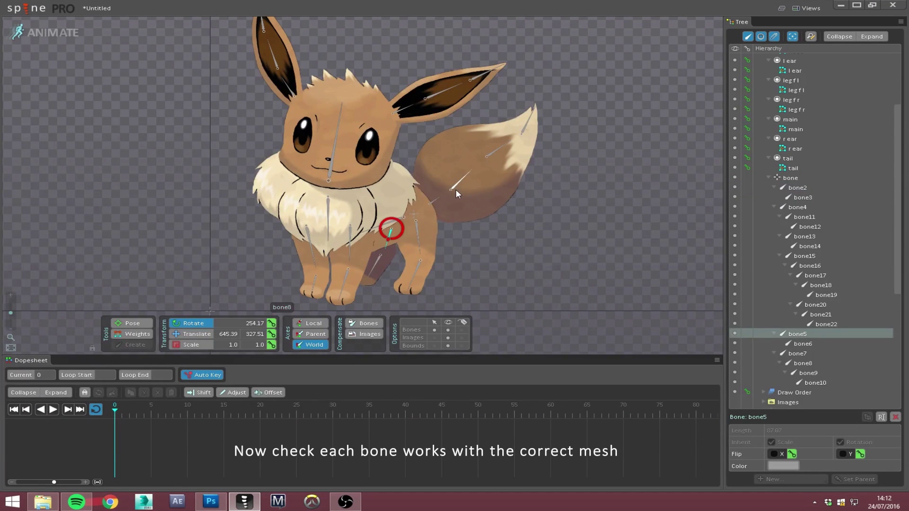
mouse_move(452, 189)
left_mouse_down()
mouse_move(589, 253)
mouse_move(558, 172)
left_mouse_up()
Test-rotate head bone16, ear bone17 and front-leg bone13 to check their meshes follow
key("ctrl+z")
key("ctrl+z")
left_click(339, 114)
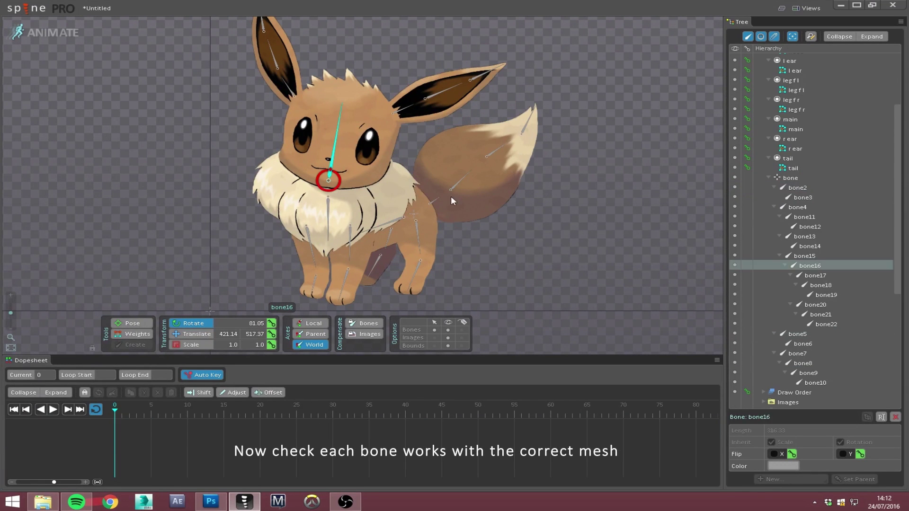
left_click_drag(451, 196, 579, 226)
key("ctrl+z")
key("ctrl+z")
left_click(394, 110)
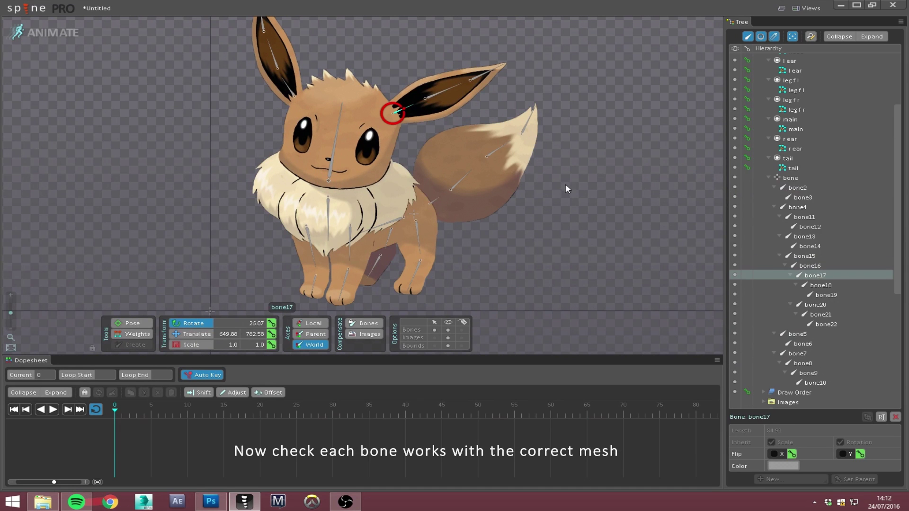
mouse_move(565, 184)
left_mouse_down()
mouse_move(587, 179)
mouse_move(554, 122)
left_mouse_up()
left_click(305, 226)
left_click_drag(543, 232, 529, 313)
key("ctrl+z")
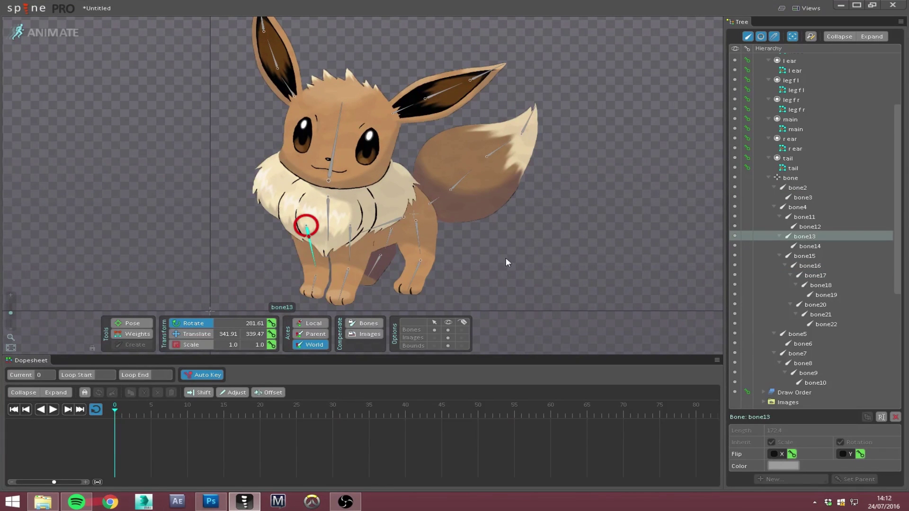